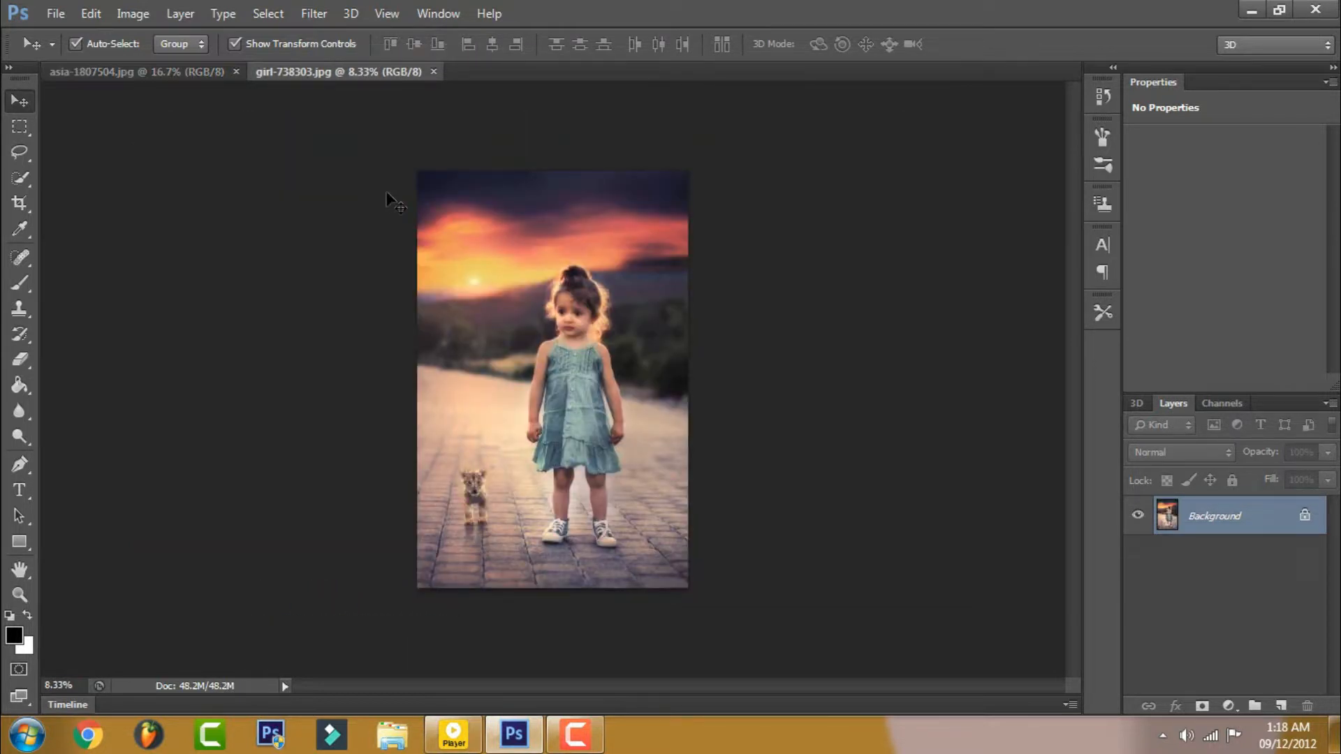
Step: Select the sky band across the full width of girl-738303.jpg above the girl's head with the Rectangular Marquee Tool
{"action": "left_click", "coordinate": [12, 138]}
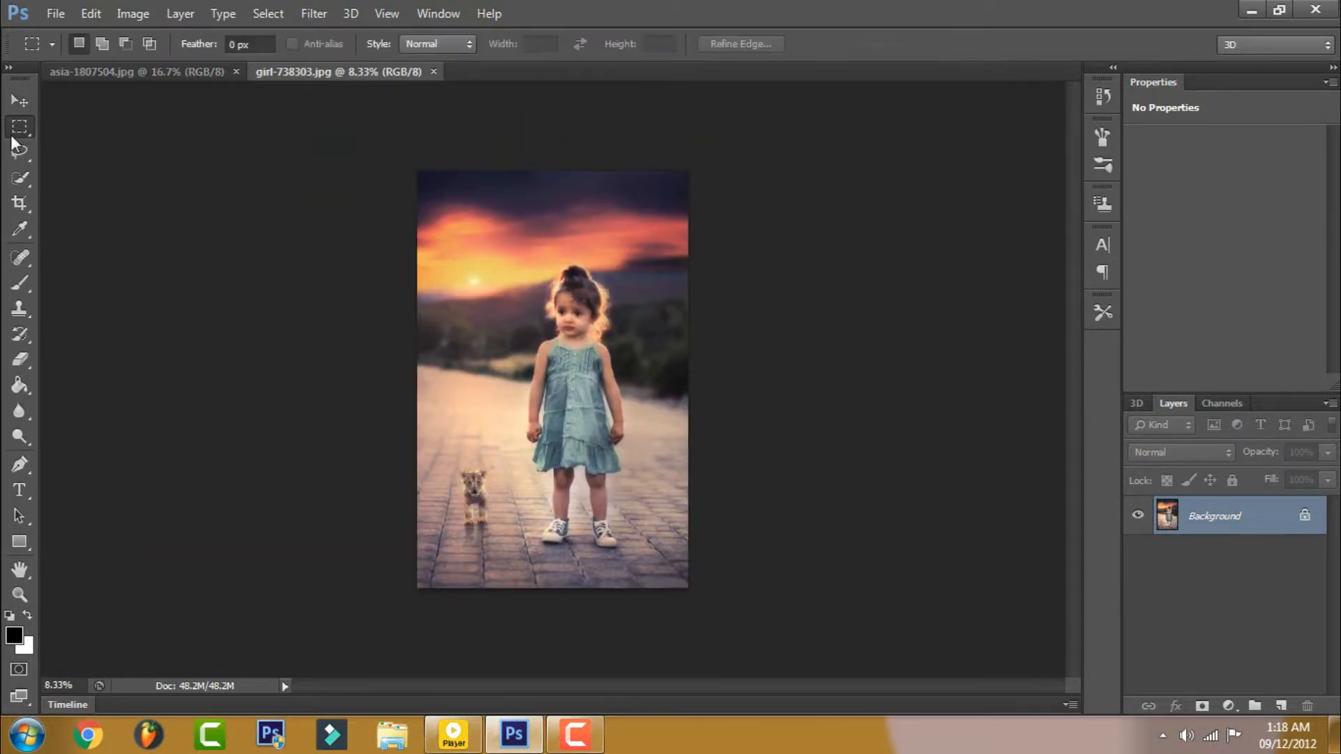
{"action": "left_click", "coordinate": [28, 137]}
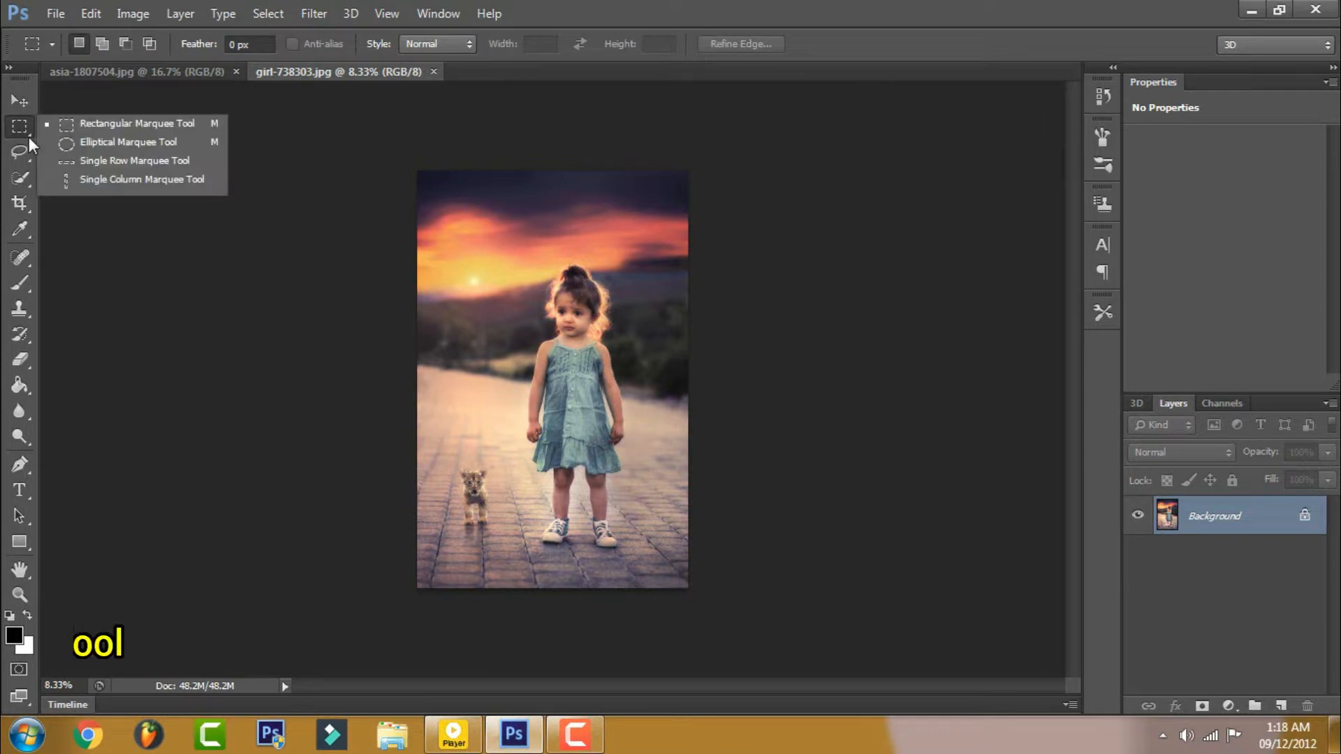
{"action": "left_click", "coordinate": [141, 128]}
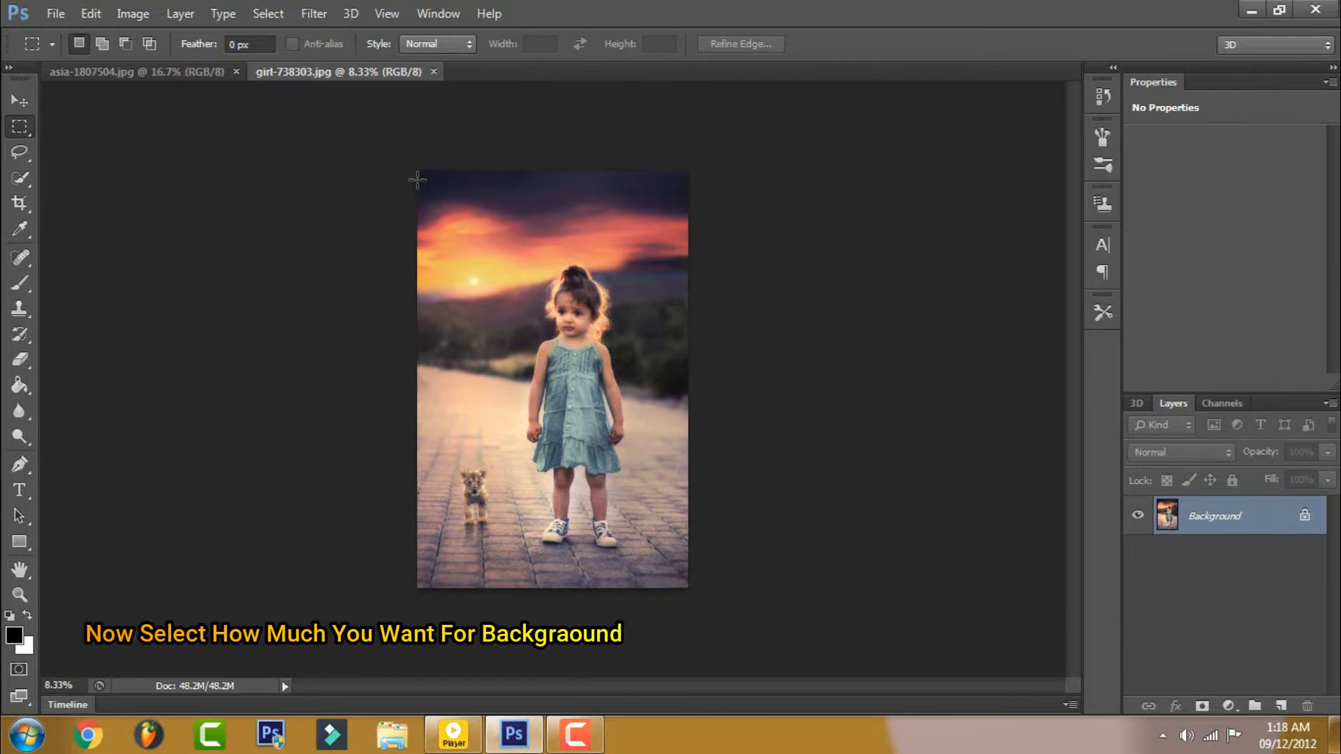
{"action": "left_click_drag", "start_coordinate": [417, 174], "coordinate": [688, 259]}
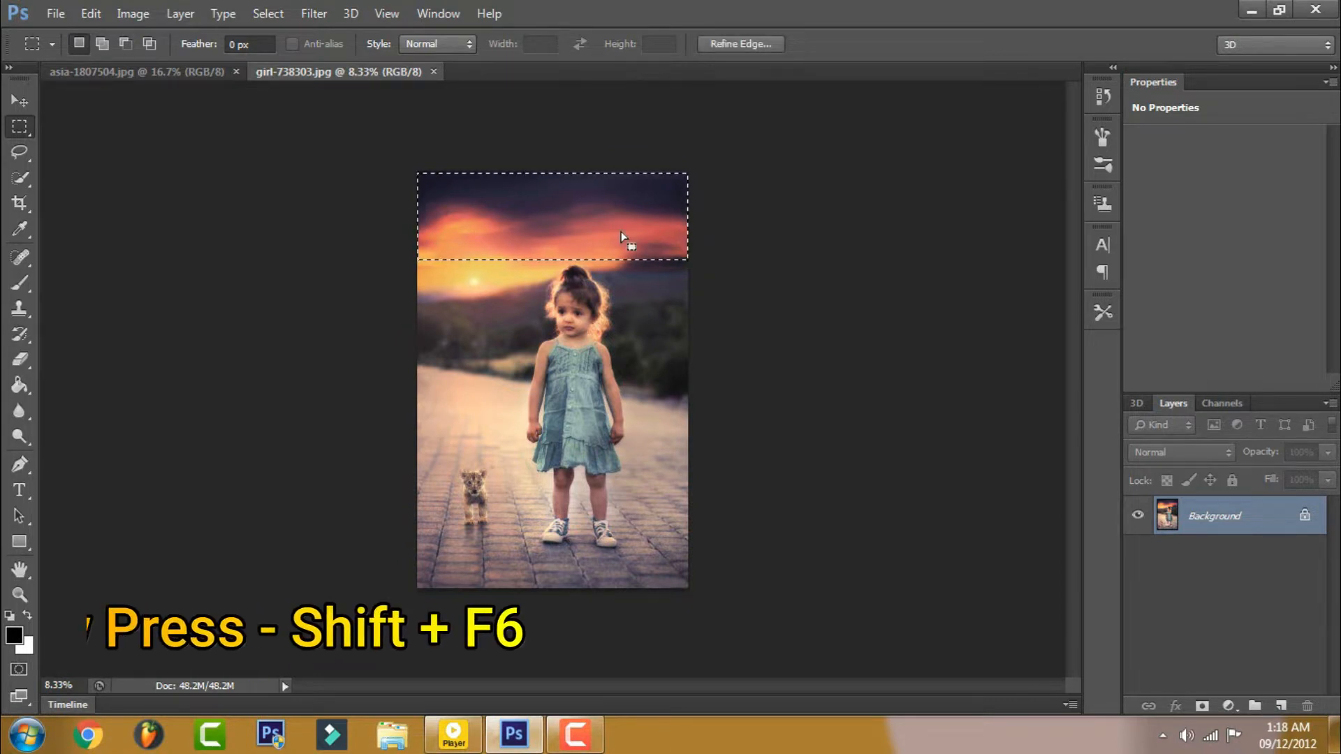
Step: Feather the sky selection with a radius of 250 pixels
{"action": "key", "text": "shift"}
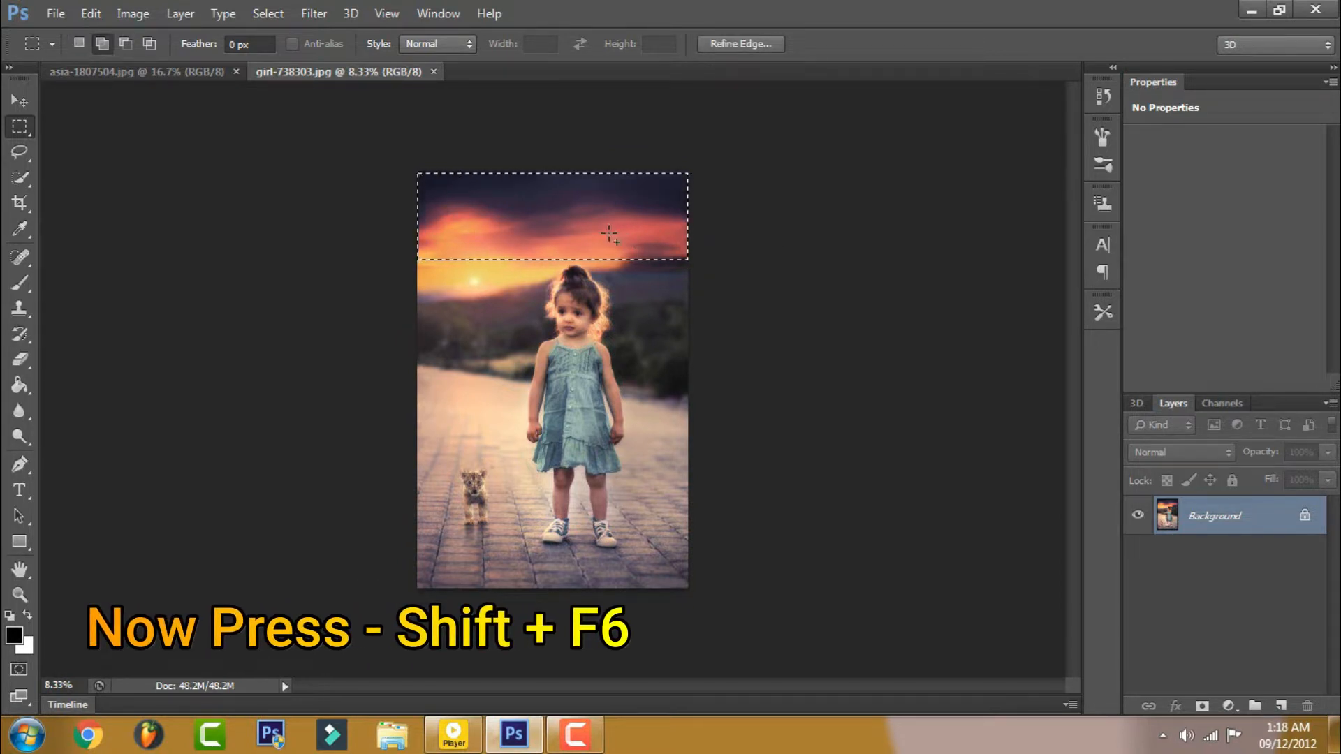
{"action": "key", "text": "shift+F6"}
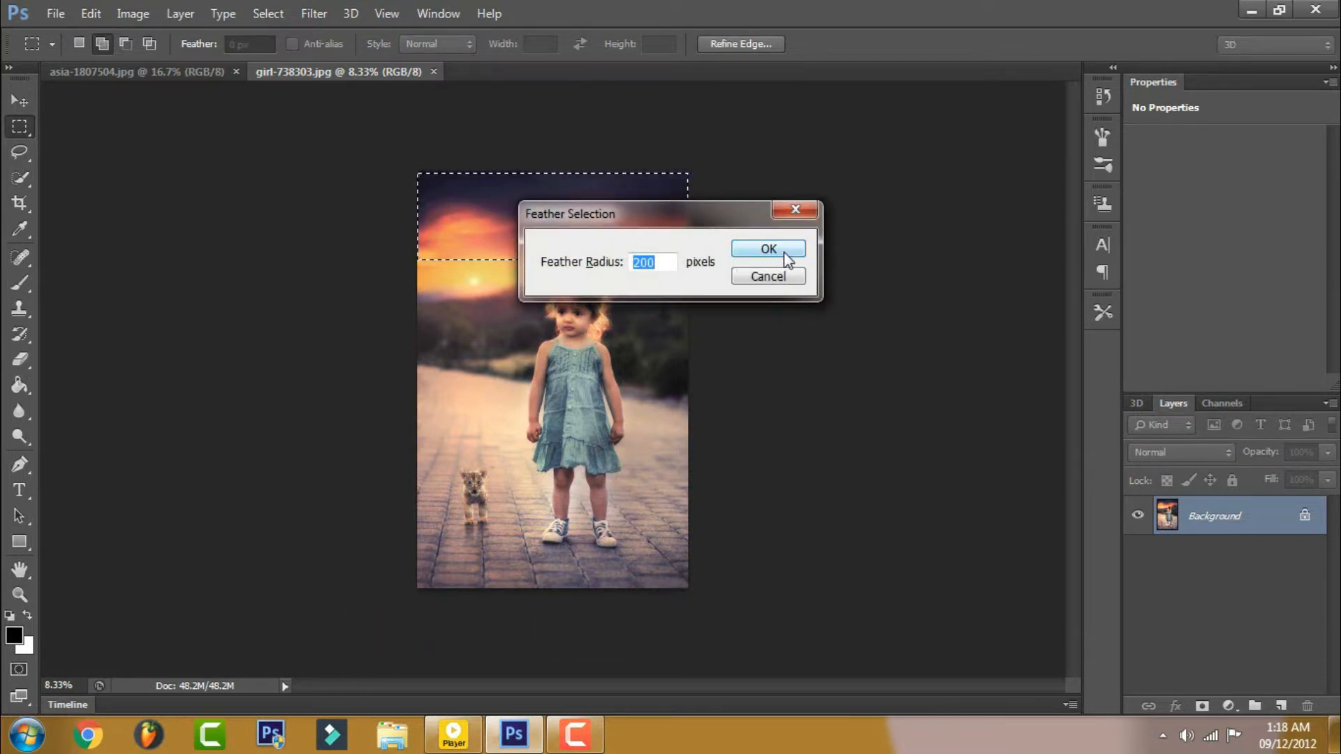
{"action": "type", "text": "250"}
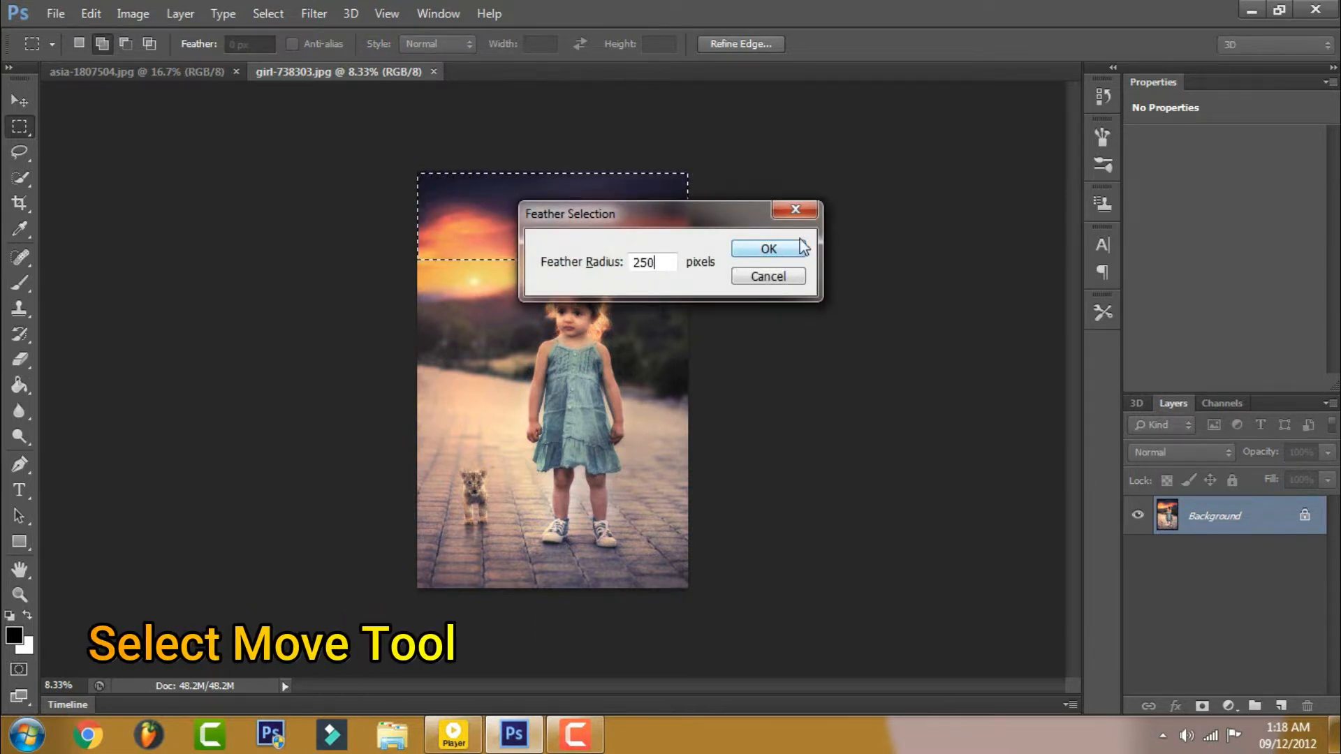
{"action": "left_click", "coordinate": [780, 250]}
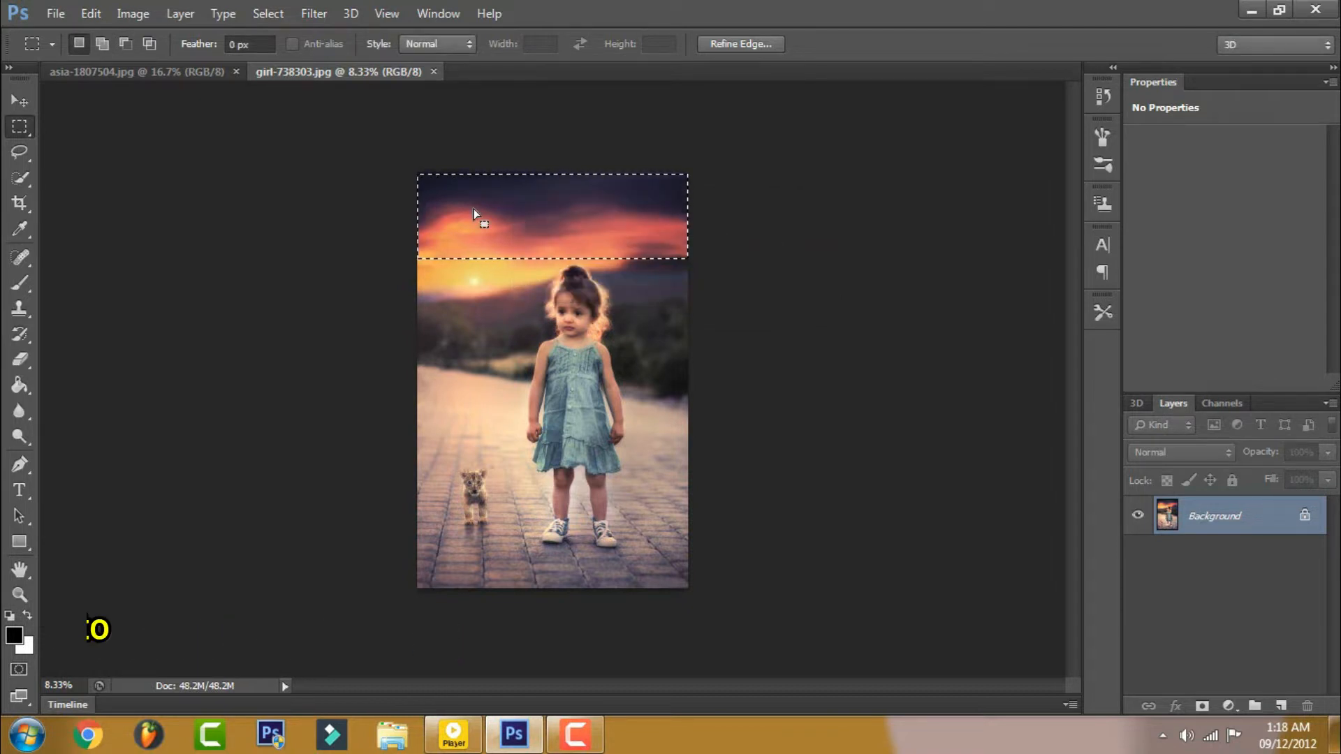
Step: Move the selected sky into asia-1807504.jpg and scale it to span the picture's full width, extending above its upper edge
{"action": "key", "text": "v"}
{"action": "left_click_drag", "start_coordinate": [615, 222], "coordinate": [637, 270]}
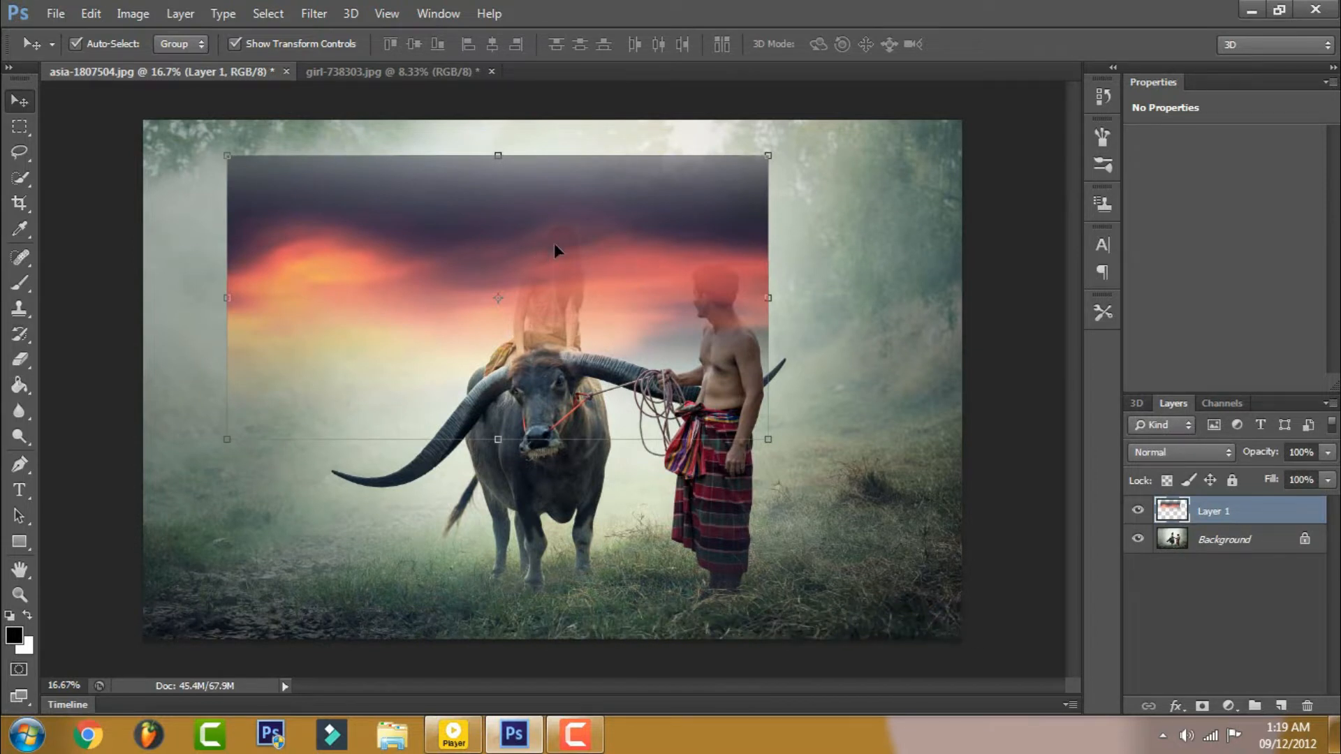
{"action": "key", "text": "ctrl+minus"}
{"action": "key", "text": "ctrl+minus"}
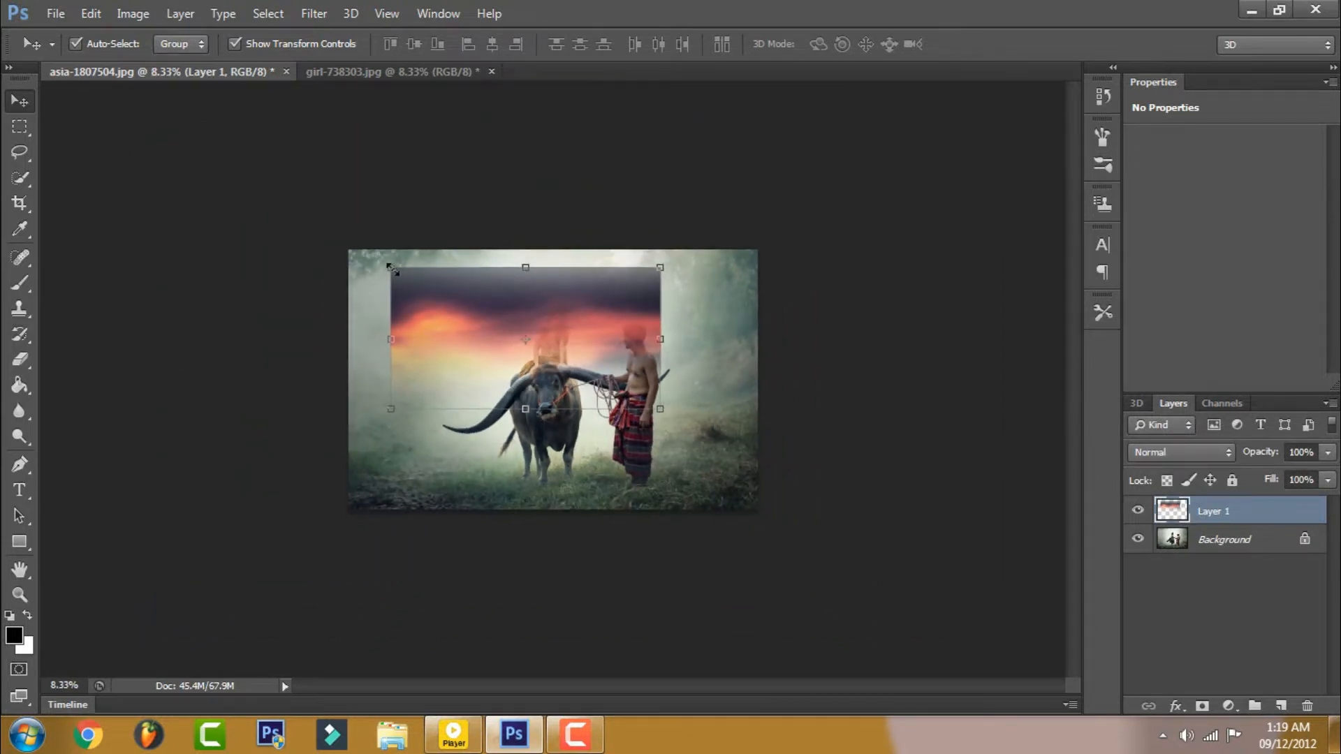
{"action": "left_click_drag", "start_coordinate": [390, 268], "coordinate": [349, 250]}
{"action": "left_click_drag", "start_coordinate": [660, 409], "coordinate": [759, 461]}
{"action": "left_click_drag", "start_coordinate": [556, 248], "coordinate": [568, 174]}
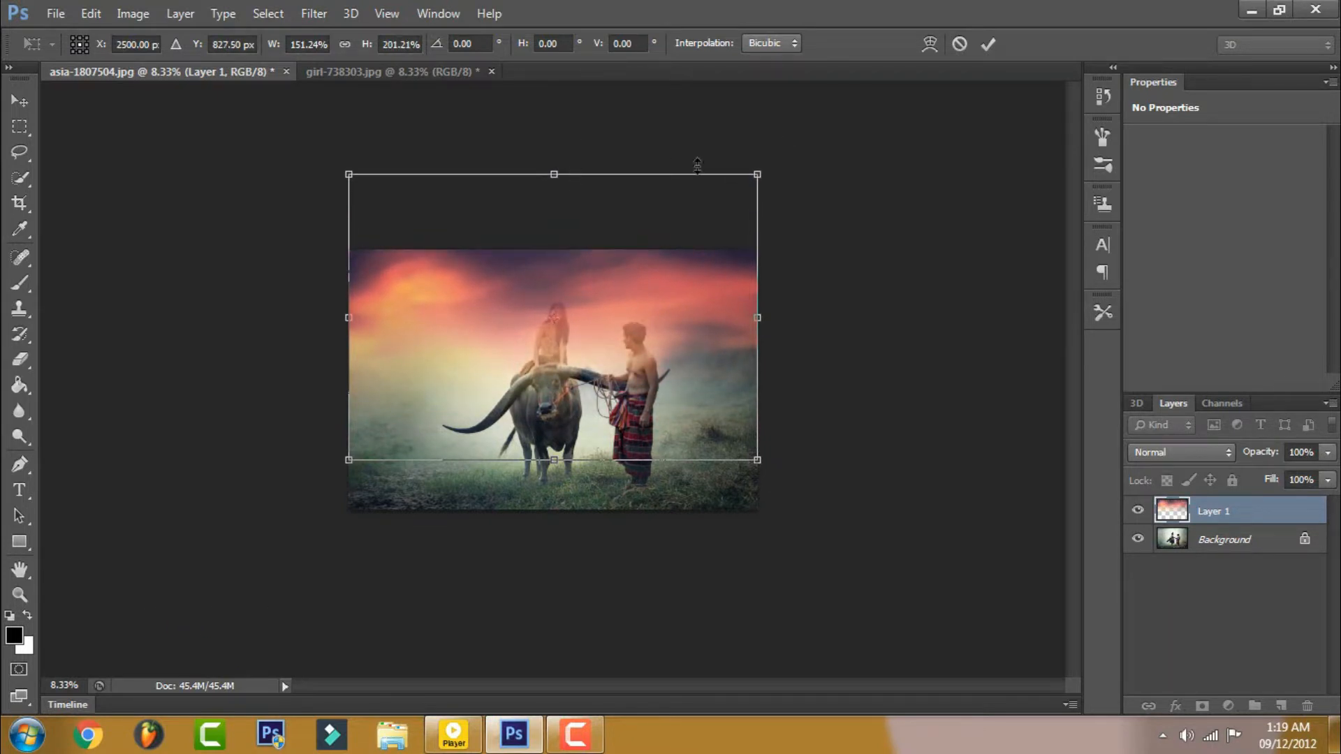
{"action": "left_click", "coordinate": [991, 42]}
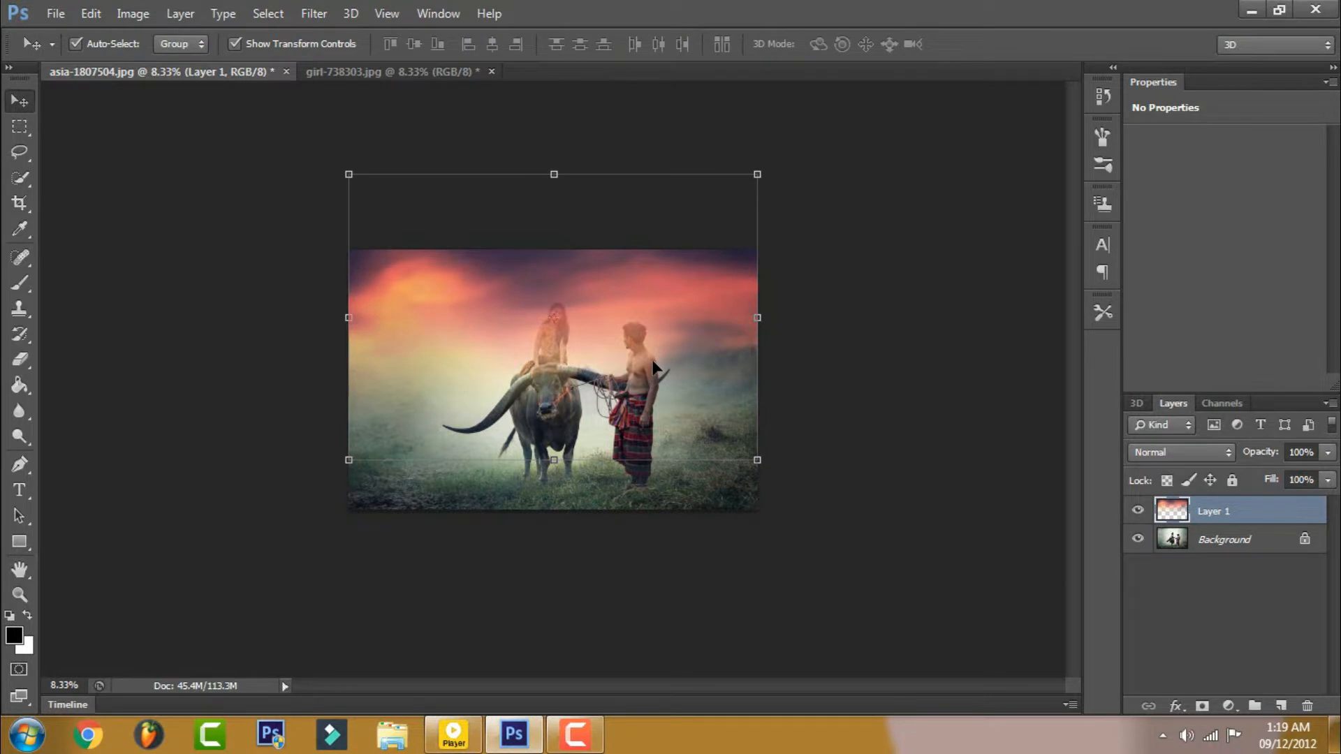
{"action": "key", "text": "ctrl+plus"}
{"action": "key", "text": "ctrl+plus"}
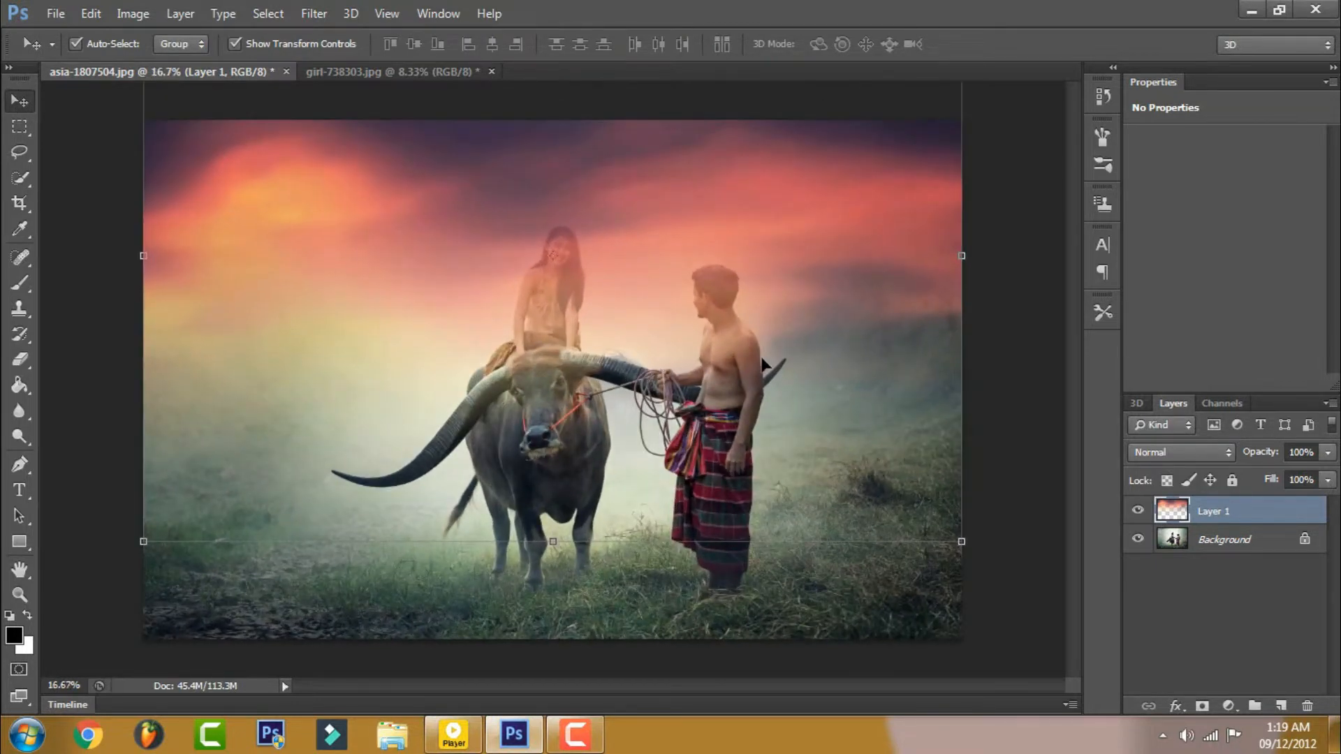
{"action": "left_click", "coordinate": [1018, 446]}
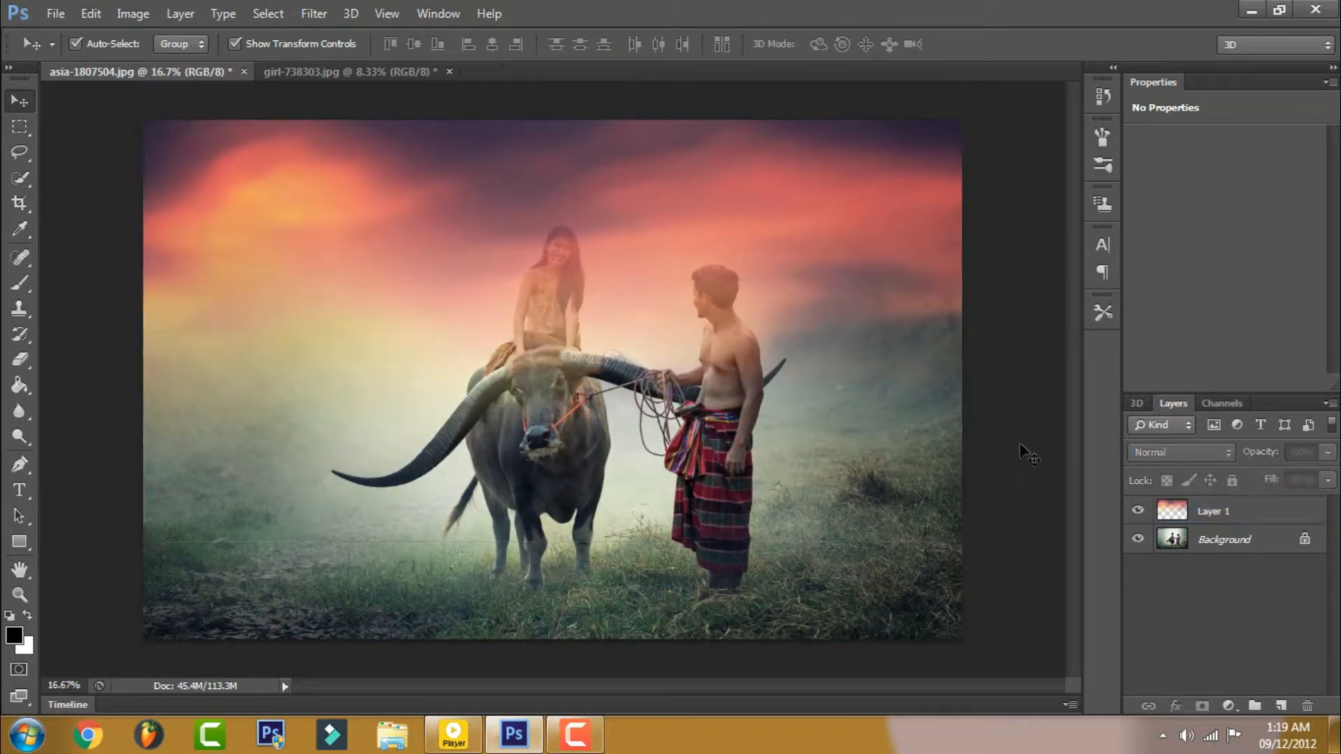
Step: Hide Layer 1 and make the Background layer active for the Quick Selection Tool
{"action": "left_click", "coordinate": [1140, 513]}
{"action": "left_click", "coordinate": [1234, 544]}
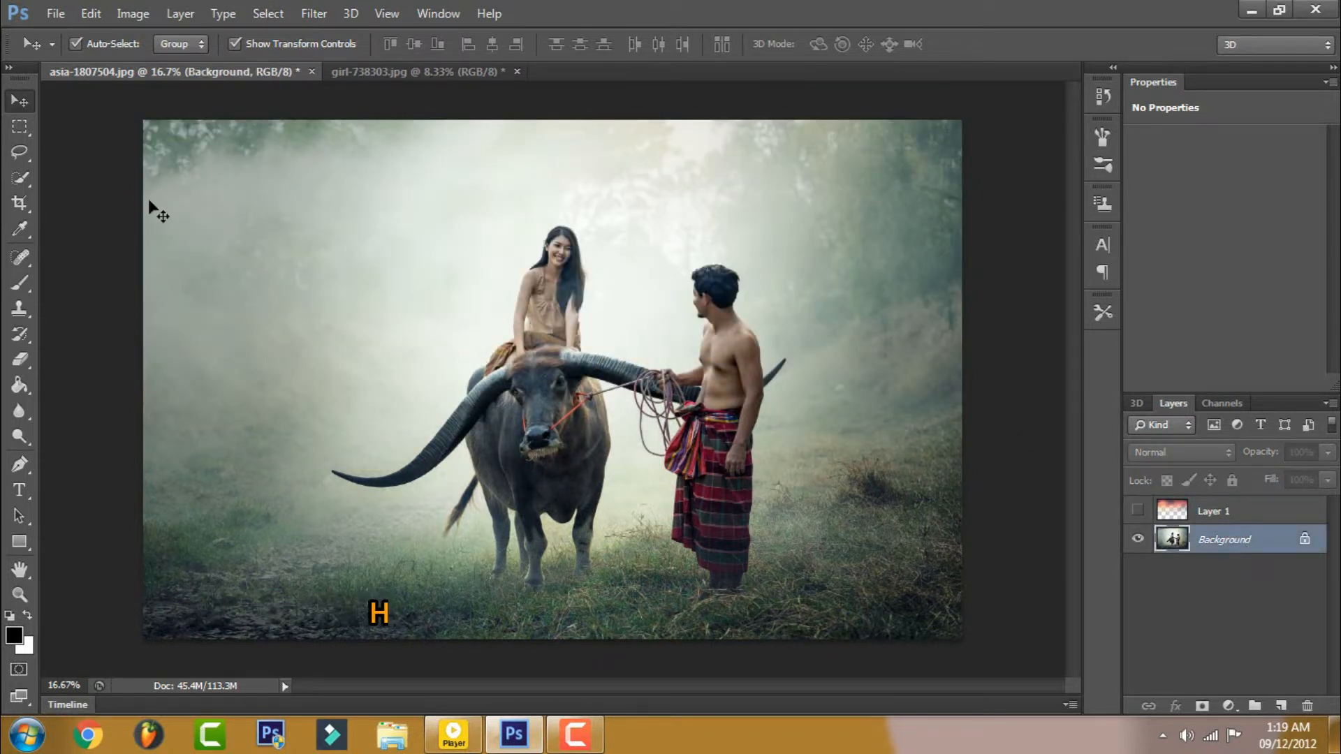
{"action": "left_click", "coordinate": [21, 179]}
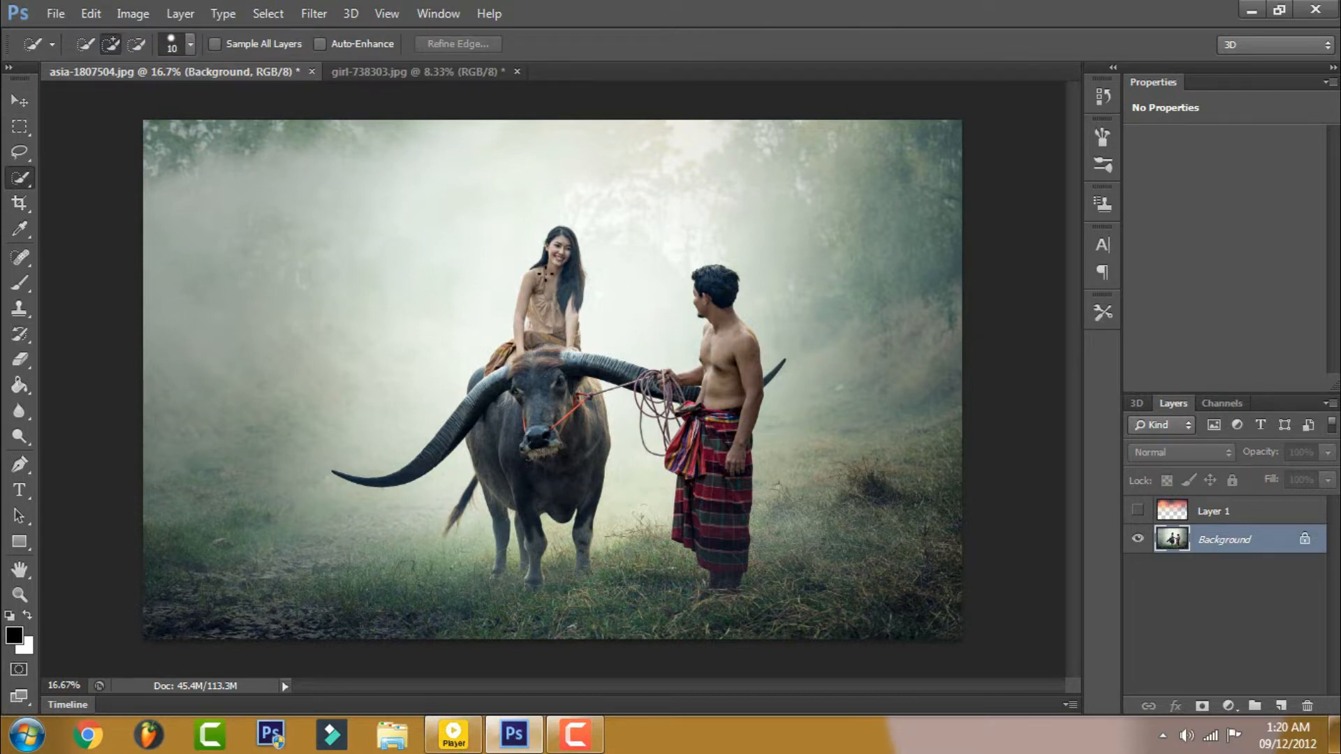
Step: Quick-select the woman and the man's upper body on the Background layer with a brush size of 90
{"action": "scroll", "coordinate": [548, 273], "scroll_direction": "up", "scroll_amount": 2}
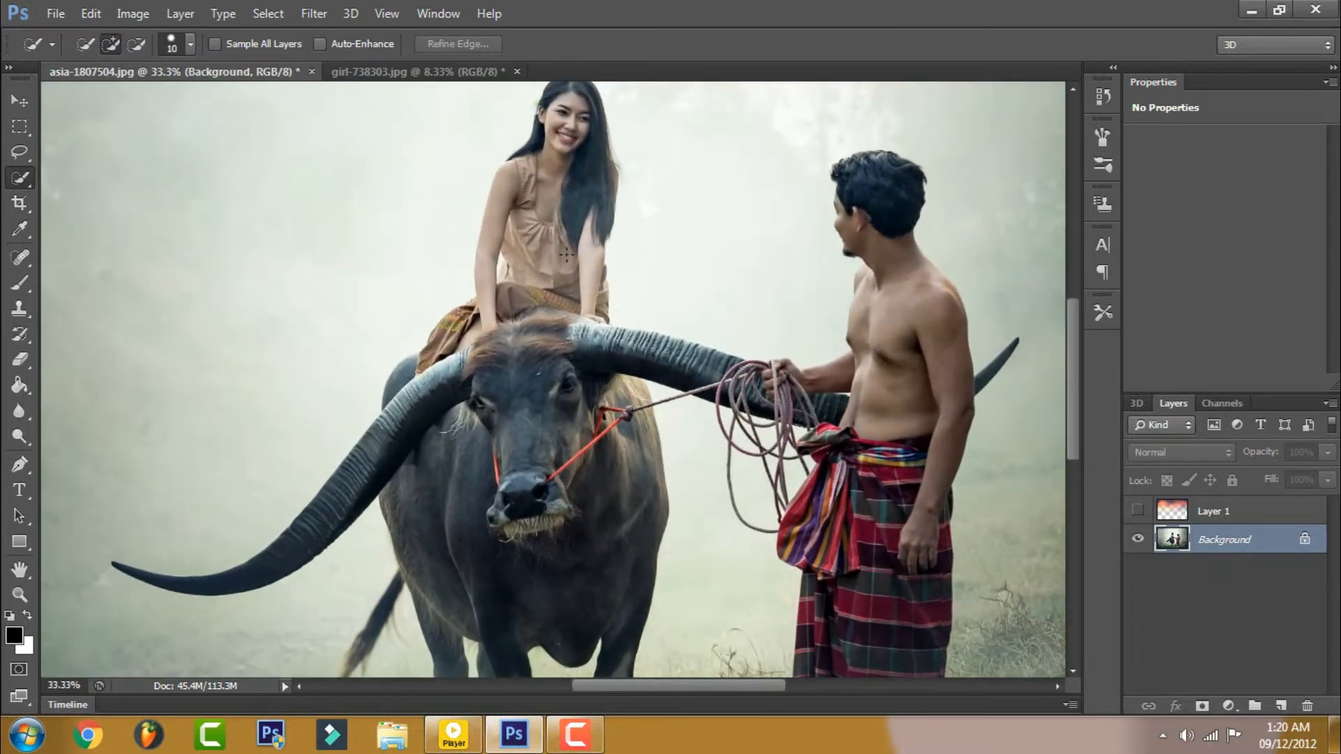
{"action": "scroll", "coordinate": [566, 254], "scroll_direction": "up", "scroll_amount": 3}
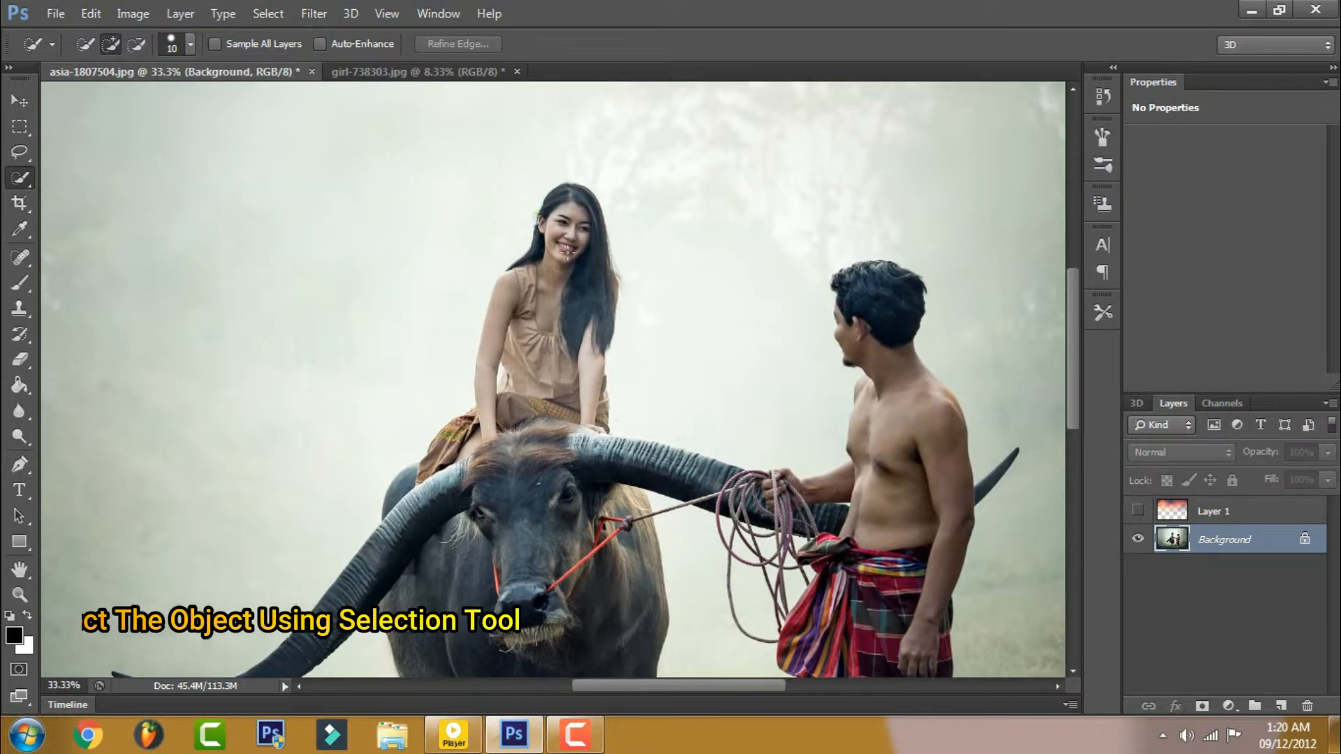
{"action": "key", "text": "bracketright"}
{"action": "key", "text": "bracketright"}
{"action": "key", "text": "bracketright"}
{"action": "key", "text": "bracketright"}
{"action": "key", "text": "bracketright"}
{"action": "key", "text": "bracketright"}
{"action": "key", "text": "bracketright"}
{"action": "key", "text": "bracketright"}
{"action": "mouse_move", "coordinate": [570, 232]}
{"action": "left_mouse_down"}
{"action": "mouse_move", "coordinate": [505, 441]}
{"action": "mouse_move", "coordinate": [581, 434]}
{"action": "mouse_move", "coordinate": [725, 480]}
{"action": "mouse_move", "coordinate": [874, 350]}
{"action": "left_mouse_up"}
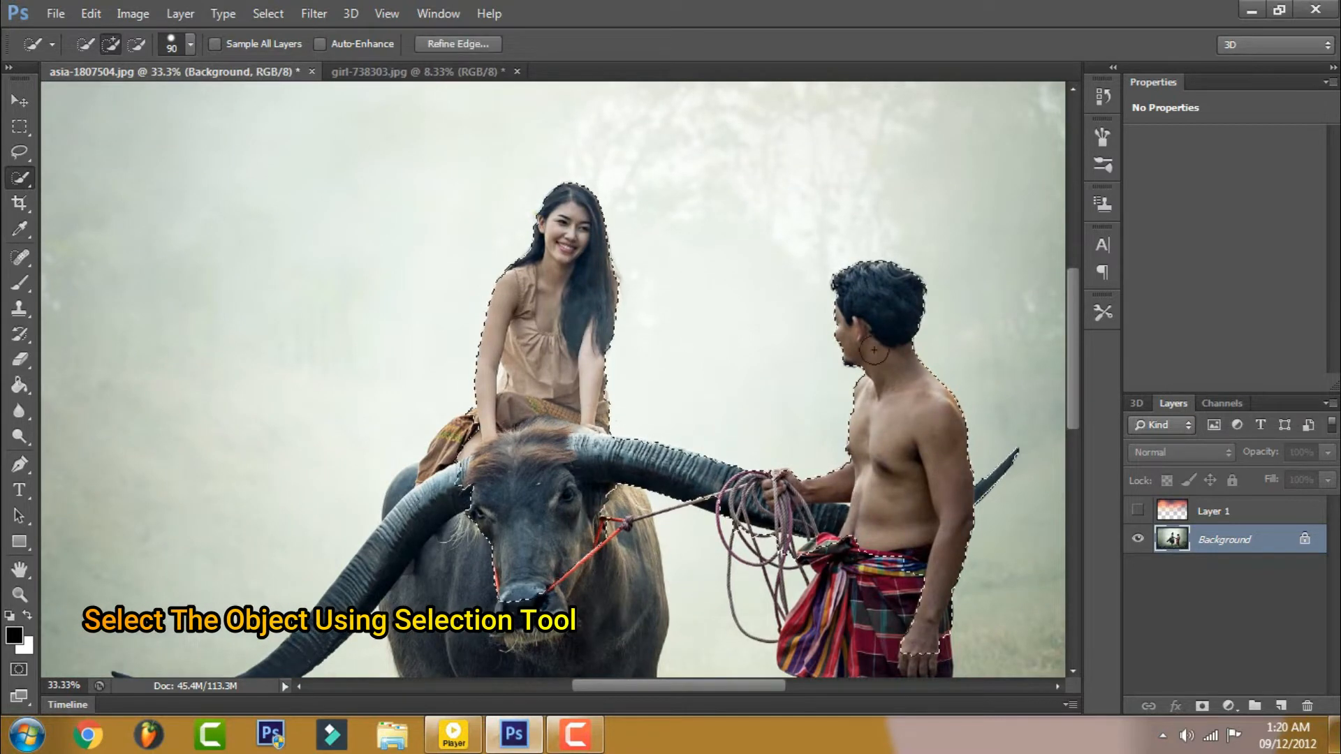
Step: Extend the selection over the man's wrap skirt and the buffalo's horns, body and legs
{"action": "scroll", "coordinate": [874, 350], "scroll_direction": "down", "scroll_amount": 5}
{"action": "scroll", "coordinate": [839, 453], "scroll_direction": "down", "scroll_amount": 2}
{"action": "left_click_drag", "start_coordinate": [842, 420], "coordinate": [898, 640]}
{"action": "mouse_move", "coordinate": [803, 287]}
{"action": "left_mouse_down"}
{"action": "mouse_move", "coordinate": [612, 229]}
{"action": "mouse_move", "coordinate": [628, 327]}
{"action": "mouse_move", "coordinate": [599, 502]}
{"action": "mouse_move", "coordinate": [384, 317]}
{"action": "left_mouse_up"}
{"action": "scroll", "coordinate": [384, 317], "scroll_direction": "up", "scroll_amount": 1}
{"action": "left_click_drag", "start_coordinate": [453, 231], "coordinate": [408, 287]}
{"action": "scroll", "coordinate": [447, 419], "scroll_direction": "down", "scroll_amount": 2}
{"action": "left_click_drag", "start_coordinate": [614, 489], "coordinate": [613, 600]}
{"action": "left_click_drag", "start_coordinate": [516, 517], "coordinate": [451, 601]}
Step: Add the buffalo's tail with a size 50 brush and subtract the background gap between the tail and the hind leg
{"action": "key", "text": "bracketleft"}
{"action": "key", "text": "bracketleft"}
{"action": "key", "text": "bracketleft"}
{"action": "key", "text": "bracketleft"}
{"action": "key", "text": "ctrl+plus"}
{"action": "key", "text": "ctrl+plus"}
{"action": "mouse_move", "coordinate": [395, 489]}
{"action": "left_mouse_down"}
{"action": "mouse_move", "coordinate": [522, 444]}
{"action": "mouse_move", "coordinate": [408, 489]}
{"action": "left_mouse_up"}
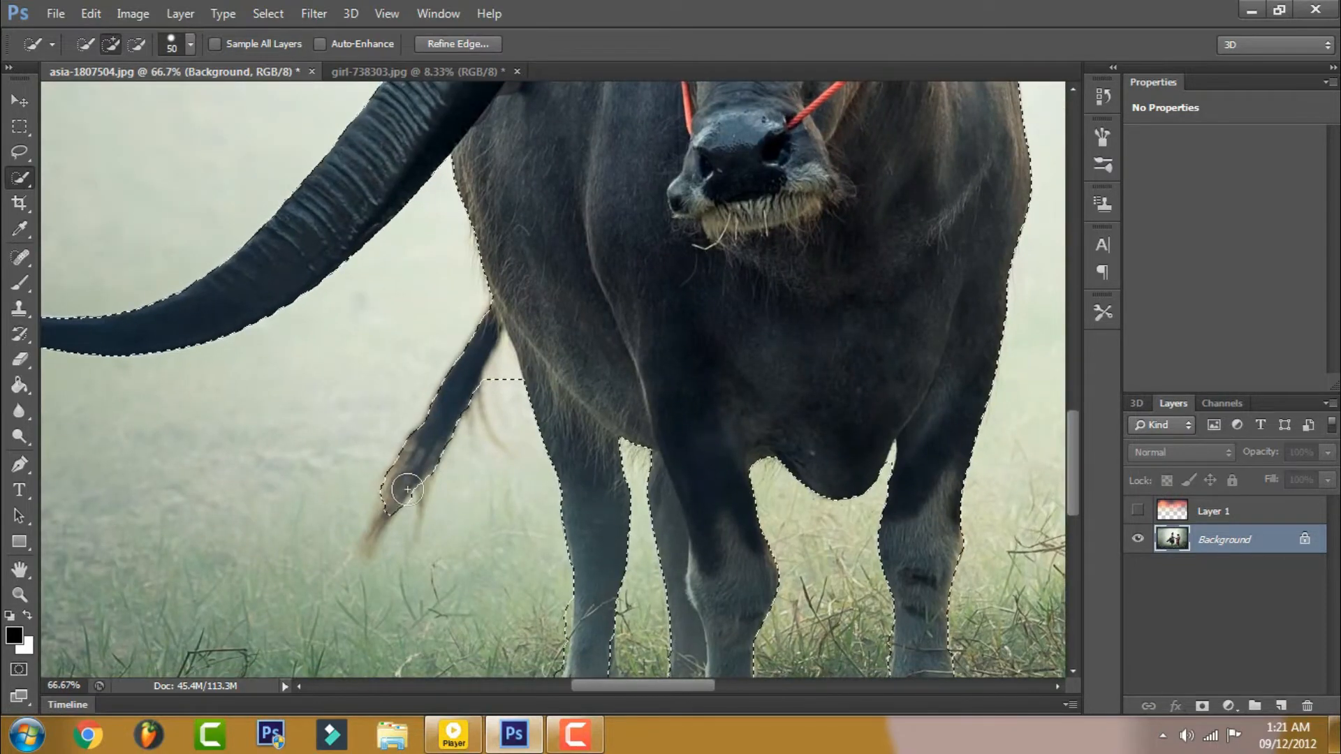
{"action": "left_click_drag", "start_coordinate": [504, 360], "coordinate": [506, 373]}
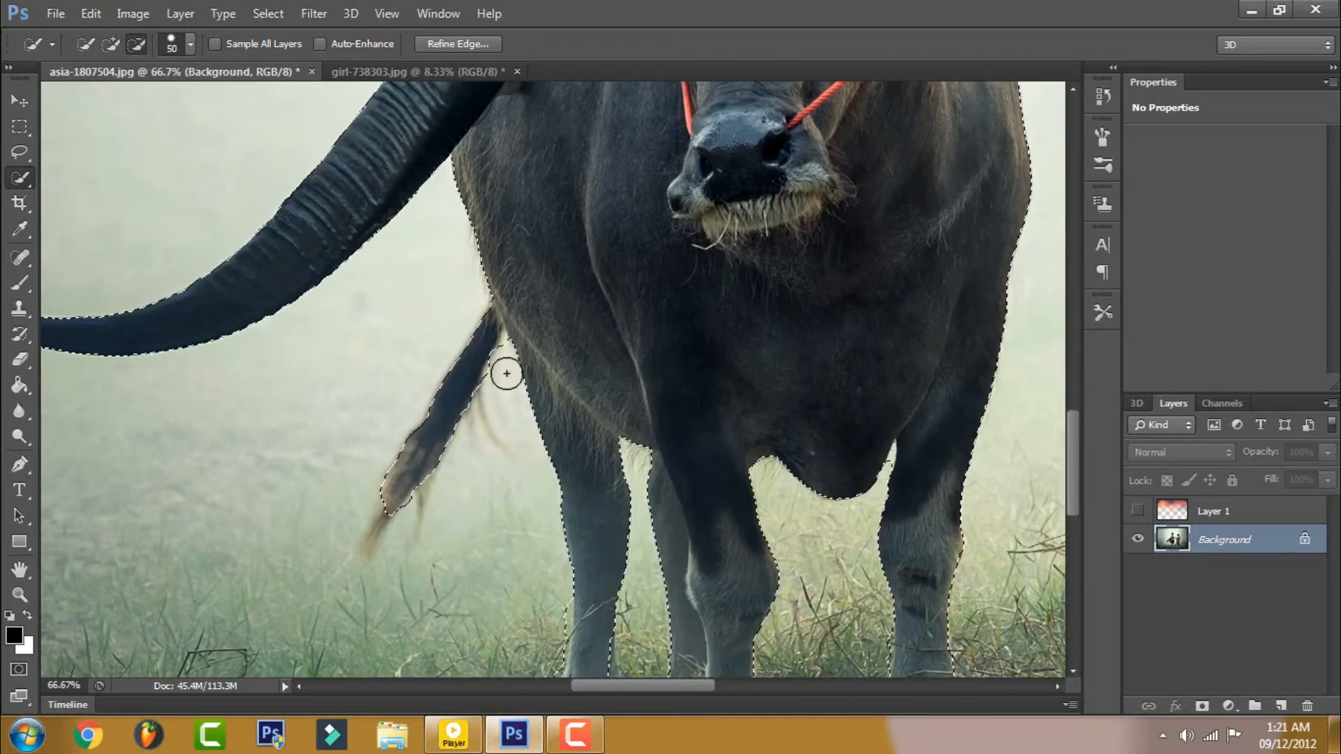
Step: Subtract the background beside the woman's skirt and refine the selection along the buffalo's horn toward the man
{"action": "left_click_drag", "start_coordinate": [701, 368], "coordinate": [537, 659]}
{"action": "left_click_drag", "start_coordinate": [421, 310], "coordinate": [424, 566]}
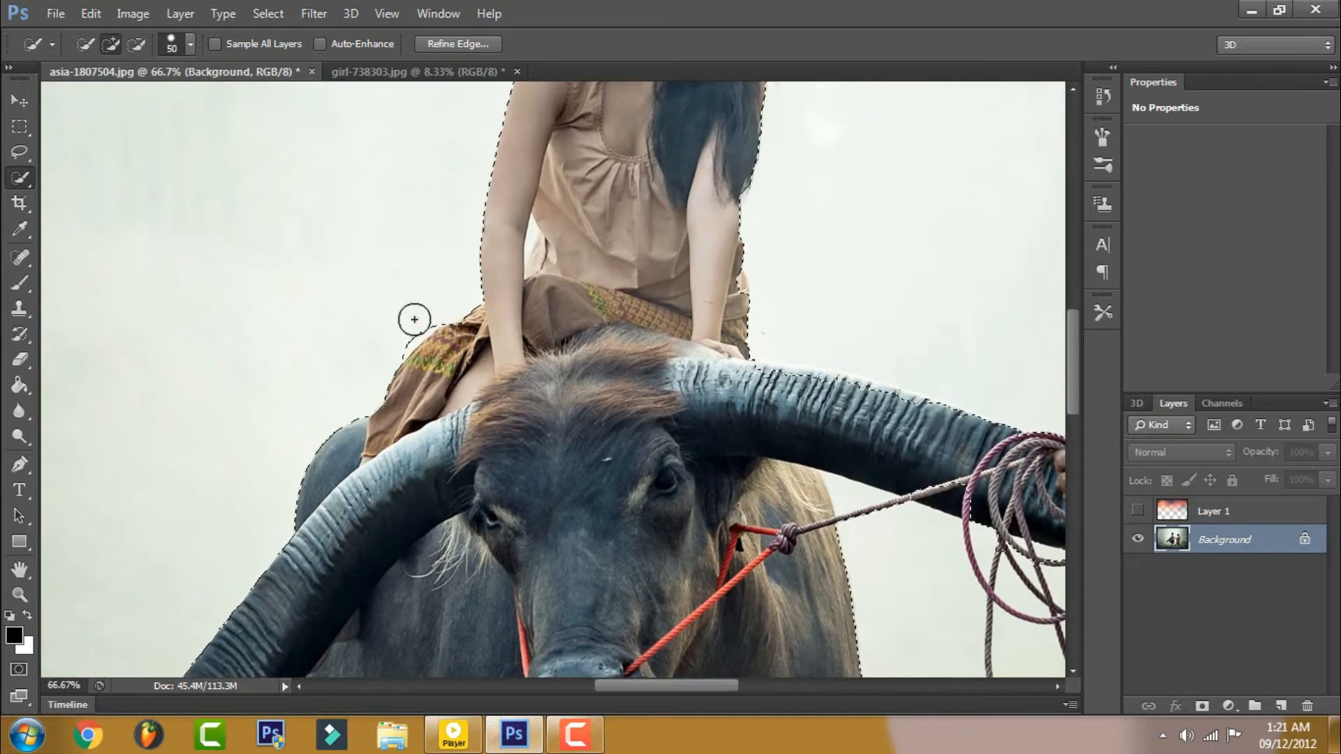
{"action": "key", "text": "alt"}
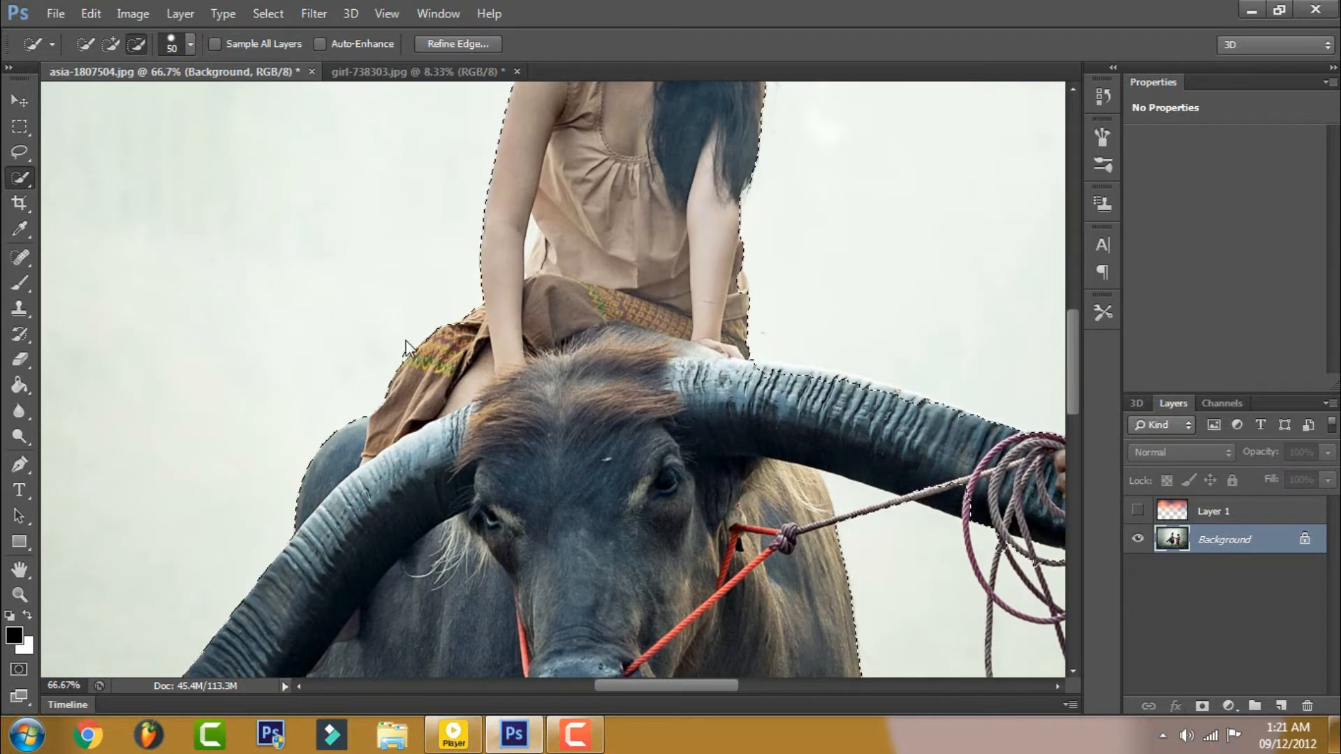
{"action": "mouse_move", "coordinate": [617, 291]}
{"action": "left_mouse_down"}
{"action": "mouse_move", "coordinate": [473, 329]}
{"action": "mouse_move", "coordinate": [475, 505]}
{"action": "left_mouse_up"}
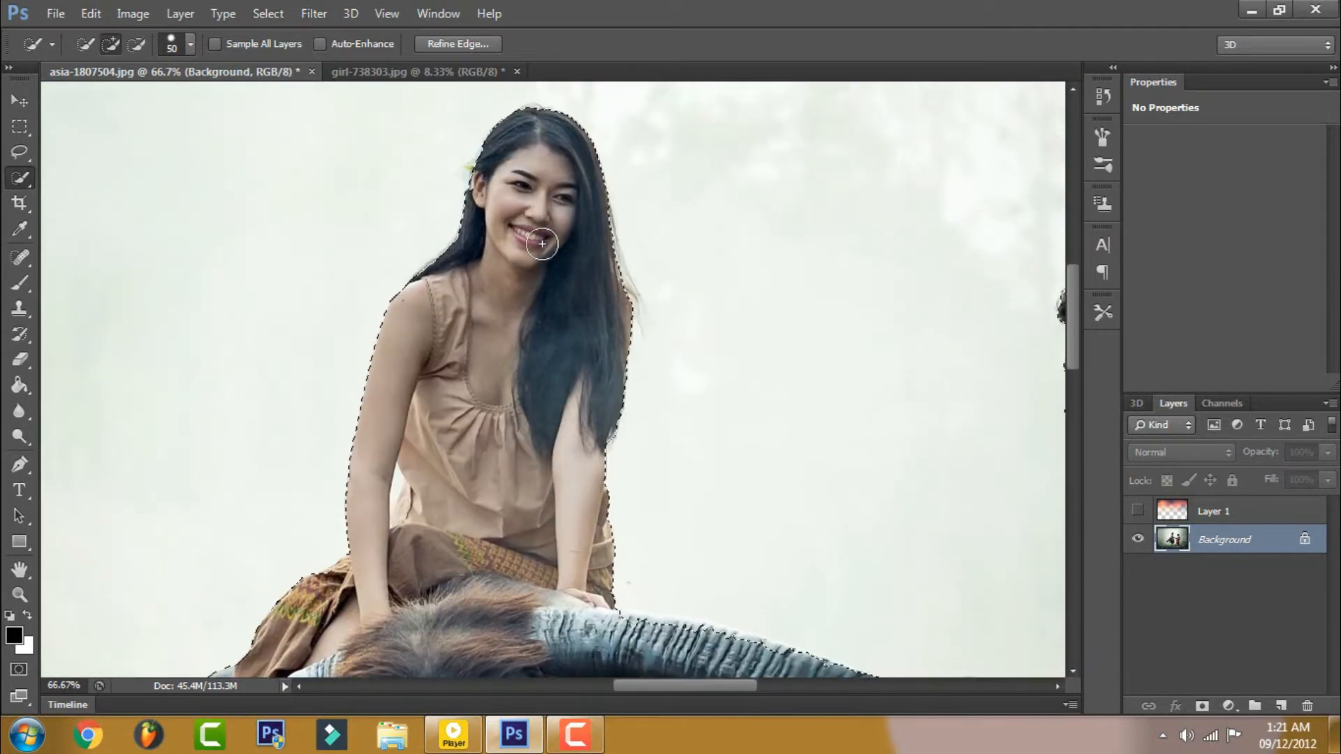
{"action": "left_click_drag", "start_coordinate": [577, 631], "coordinate": [470, 424]}
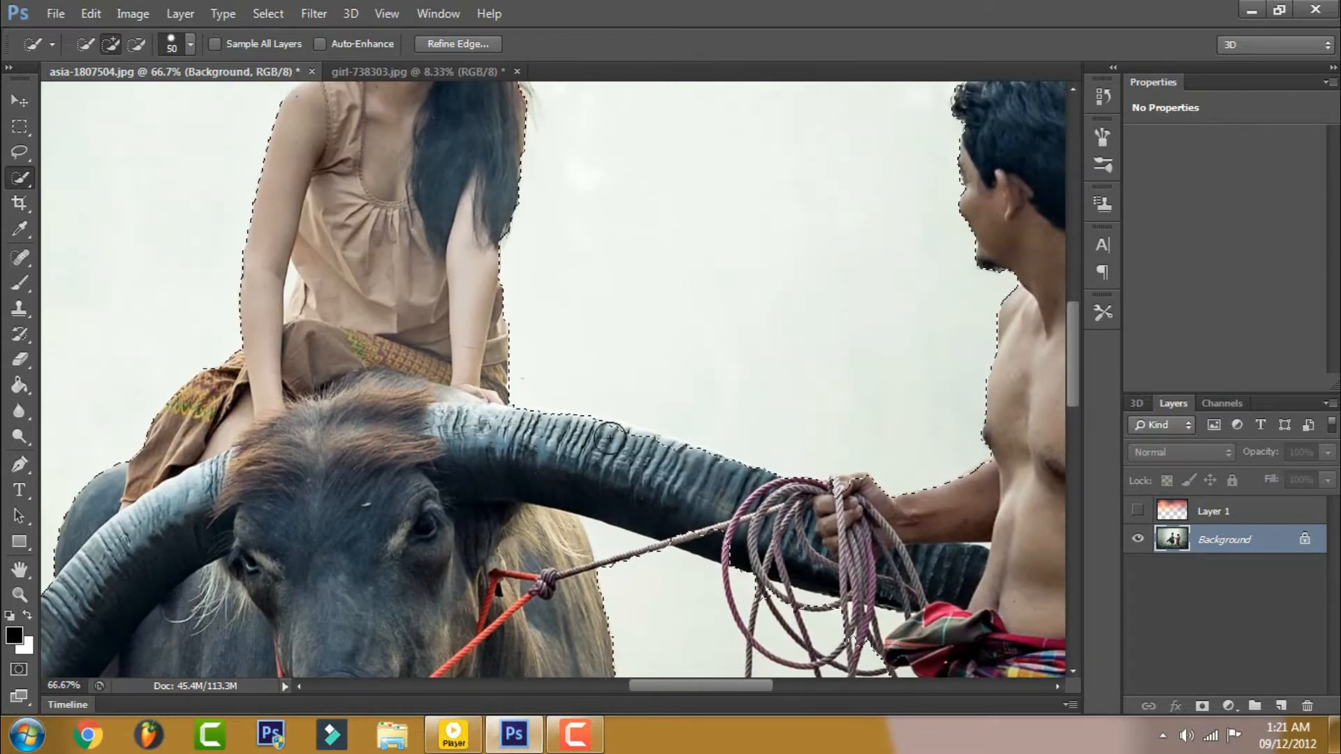
{"action": "left_click_drag", "start_coordinate": [610, 439], "coordinate": [681, 454]}
Step: Refine the selection around the man's arm, waist cloth and rope, removing the background patches below the rope
{"action": "left_click_drag", "start_coordinate": [962, 529], "coordinate": [729, 578]}
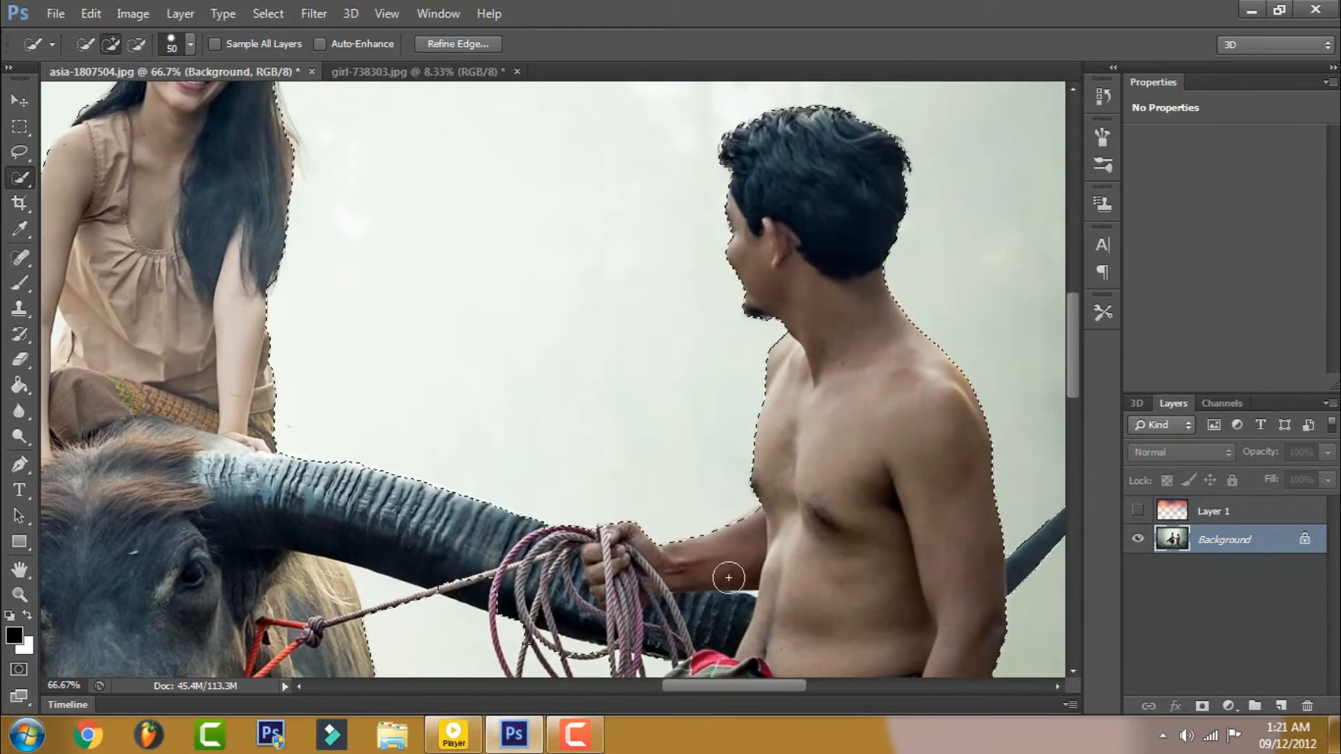
{"action": "left_click_drag", "start_coordinate": [952, 525], "coordinate": [892, 314]}
{"action": "mouse_move", "coordinate": [773, 473]}
{"action": "left_mouse_down"}
{"action": "mouse_move", "coordinate": [790, 440]}
{"action": "mouse_move", "coordinate": [721, 218]}
{"action": "mouse_move", "coordinate": [770, 498]}
{"action": "left_mouse_up"}
{"action": "mouse_move", "coordinate": [385, 306]}
{"action": "left_mouse_down"}
{"action": "mouse_move", "coordinate": [431, 309]}
{"action": "mouse_move", "coordinate": [459, 284]}
{"action": "left_mouse_up"}
{"action": "left_click", "coordinate": [371, 297], "text": "alt"}
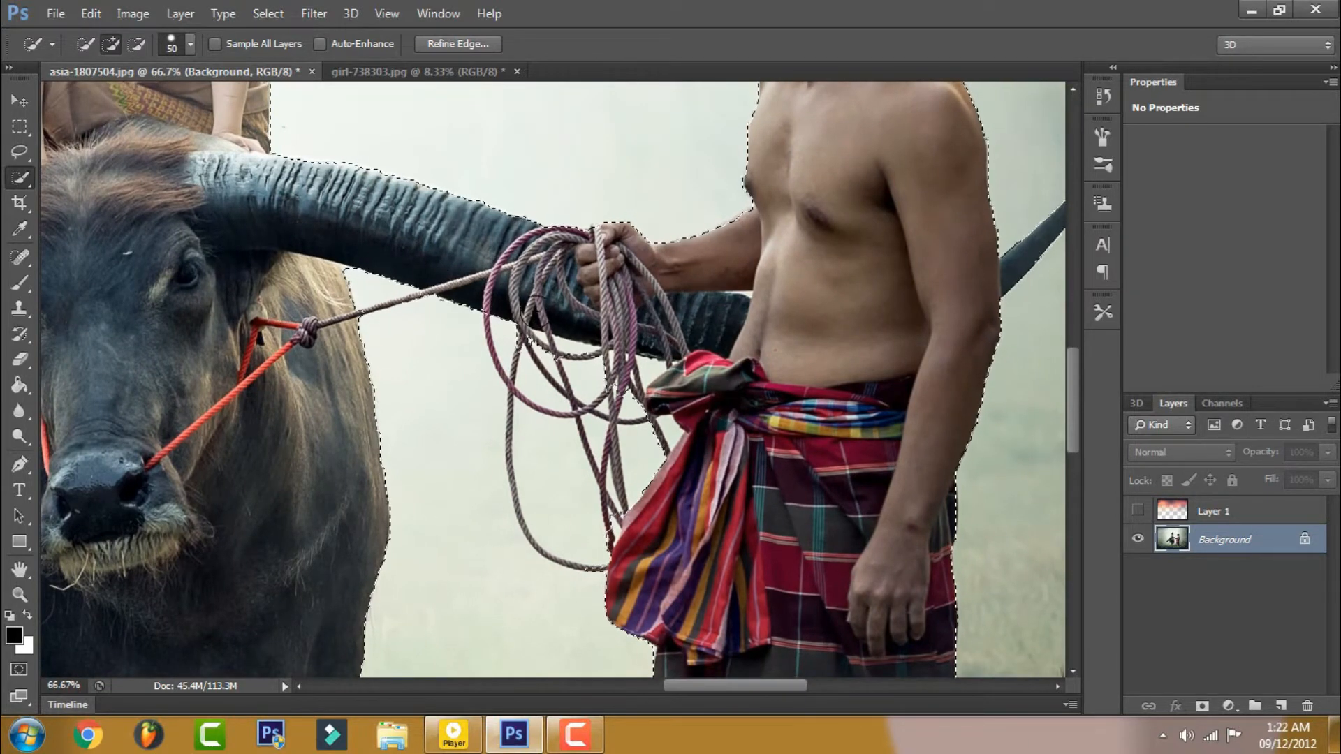
{"action": "left_click", "coordinate": [658, 428], "text": "alt"}
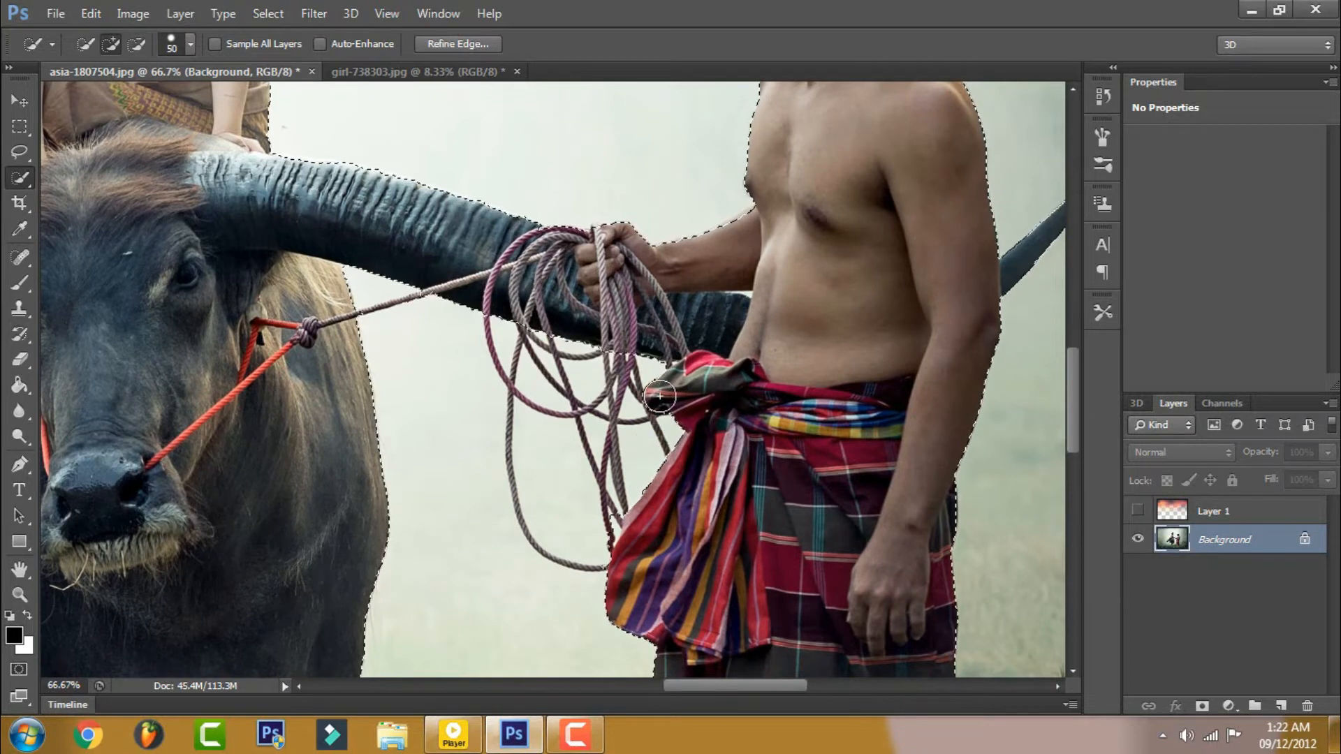
{"action": "left_click", "coordinate": [667, 396]}
{"action": "left_click", "coordinate": [404, 301], "text": "alt"}
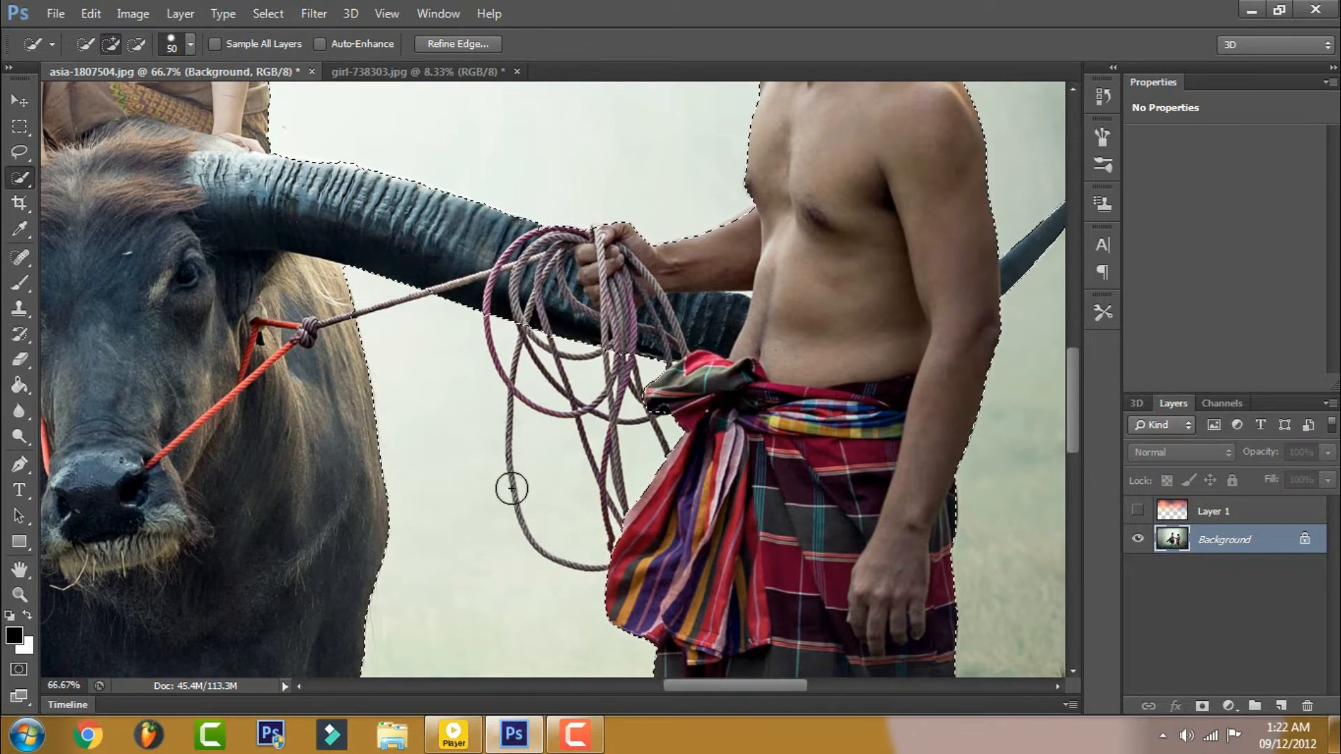
{"action": "key", "text": "space"}
{"action": "left_click_drag", "start_coordinate": [476, 380], "coordinate": [539, 118]}
{"action": "mouse_move", "coordinate": [476, 226]}
{"action": "left_mouse_down"}
{"action": "mouse_move", "coordinate": [585, 387]}
{"action": "mouse_move", "coordinate": [694, 491]}
{"action": "mouse_move", "coordinate": [521, 473]}
{"action": "left_mouse_up"}
{"action": "left_click_drag", "start_coordinate": [386, 291], "coordinate": [496, 503]}
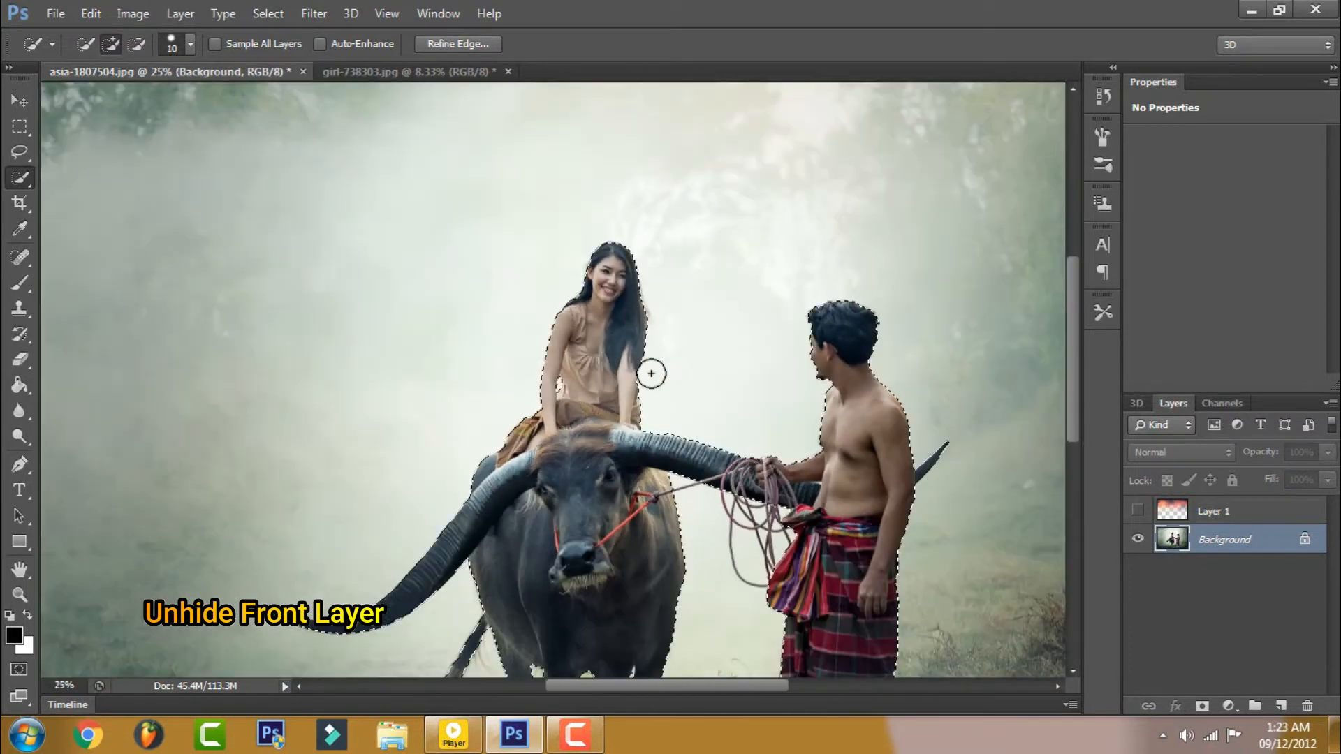
Step: Show Layer 1 again and make it the active layer, keeping the subject selection
{"action": "key", "text": "ctrl+minus"}
{"action": "left_click", "coordinate": [1138, 511]}
{"action": "left_click", "coordinate": [1248, 518]}
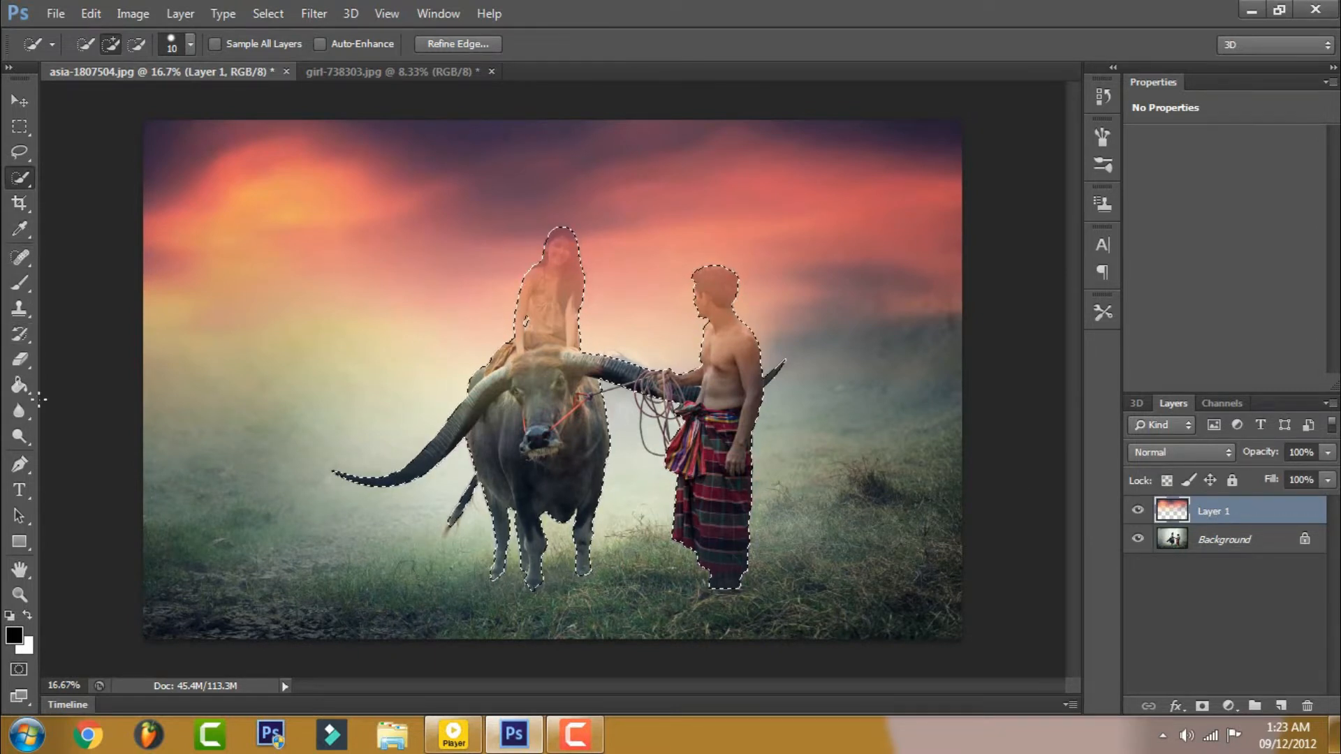
Step: Erase the sky overlay inside the selection over the woman, man and buffalo with a size 300 Eraser at 46% opacity and 45% flow
{"action": "left_click", "coordinate": [29, 358]}
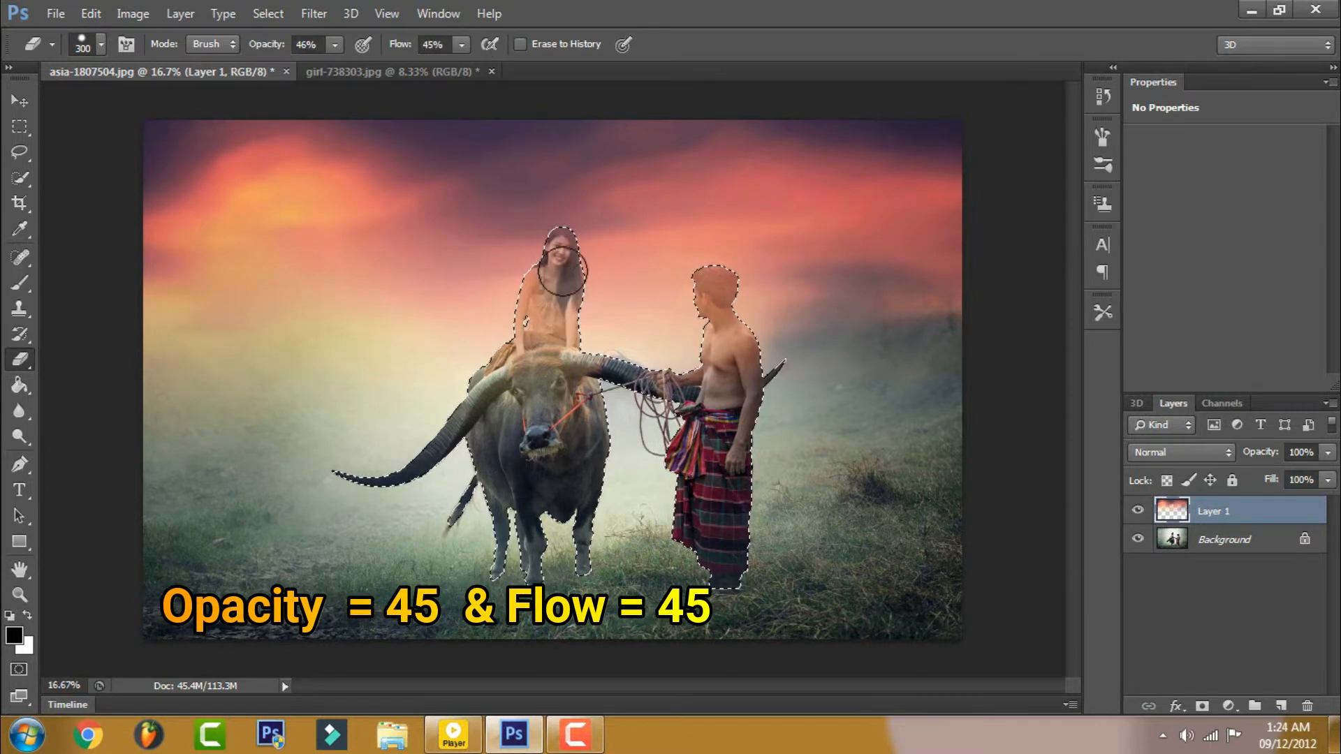
{"action": "mouse_move", "coordinate": [563, 271]}
{"action": "left_mouse_down"}
{"action": "mouse_move", "coordinate": [544, 328]}
{"action": "mouse_move", "coordinate": [535, 275]}
{"action": "mouse_move", "coordinate": [515, 378]}
{"action": "left_mouse_up"}
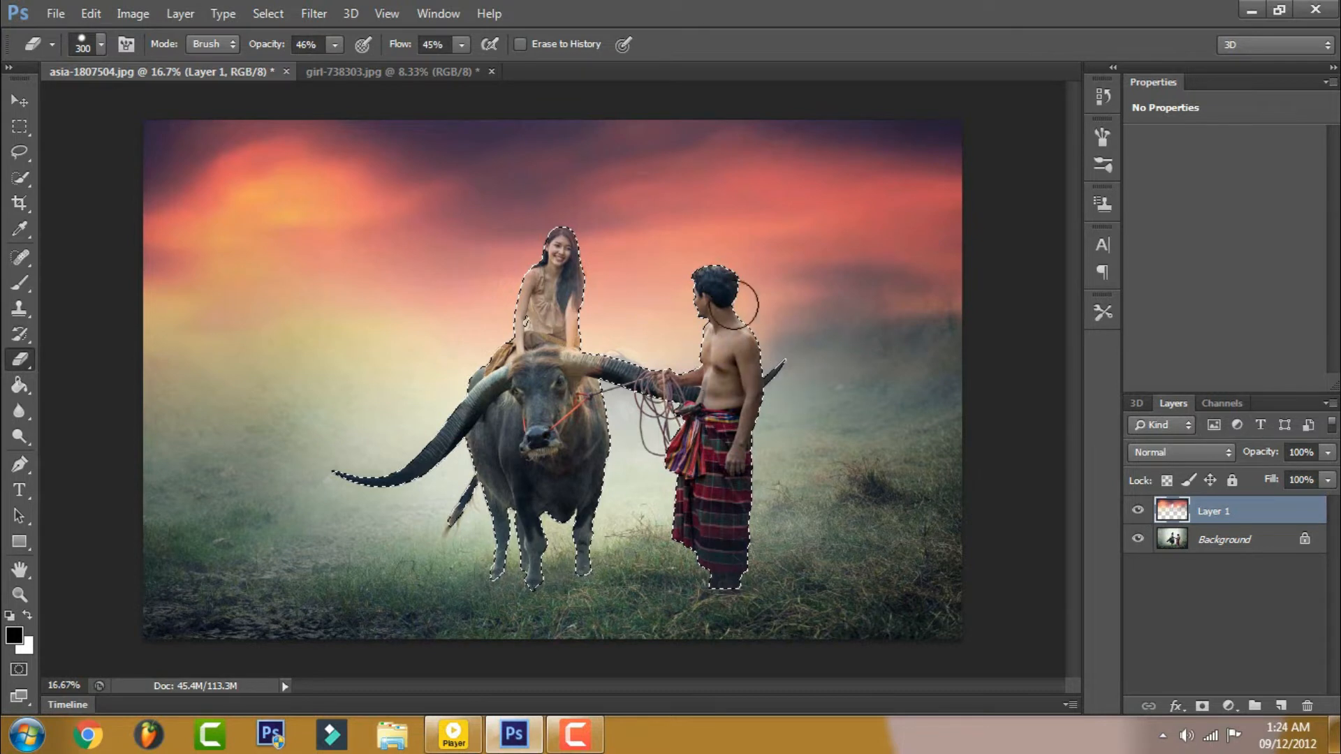
{"action": "left_click_drag", "start_coordinate": [701, 371], "coordinate": [723, 513]}
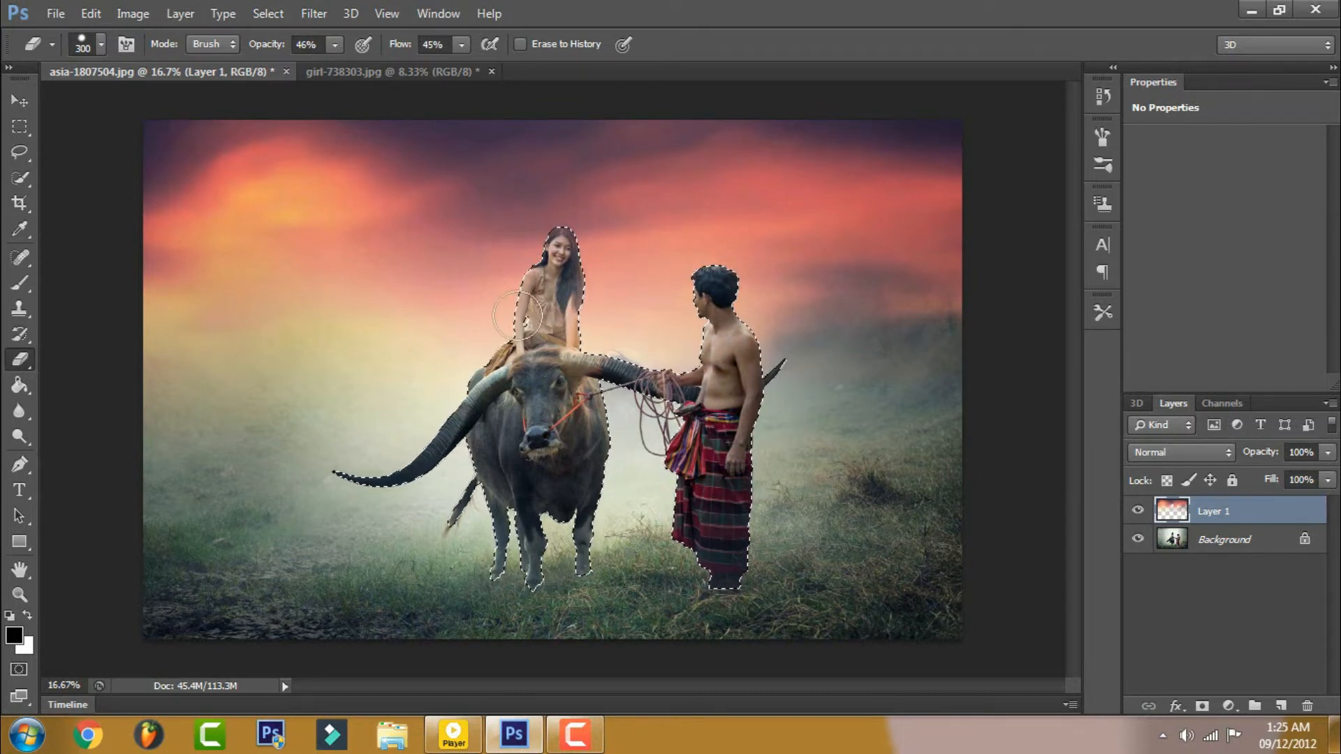
{"action": "mouse_move", "coordinate": [504, 311]}
{"action": "left_mouse_down"}
{"action": "mouse_move", "coordinate": [570, 432]}
{"action": "mouse_move", "coordinate": [480, 396]}
{"action": "left_mouse_up"}
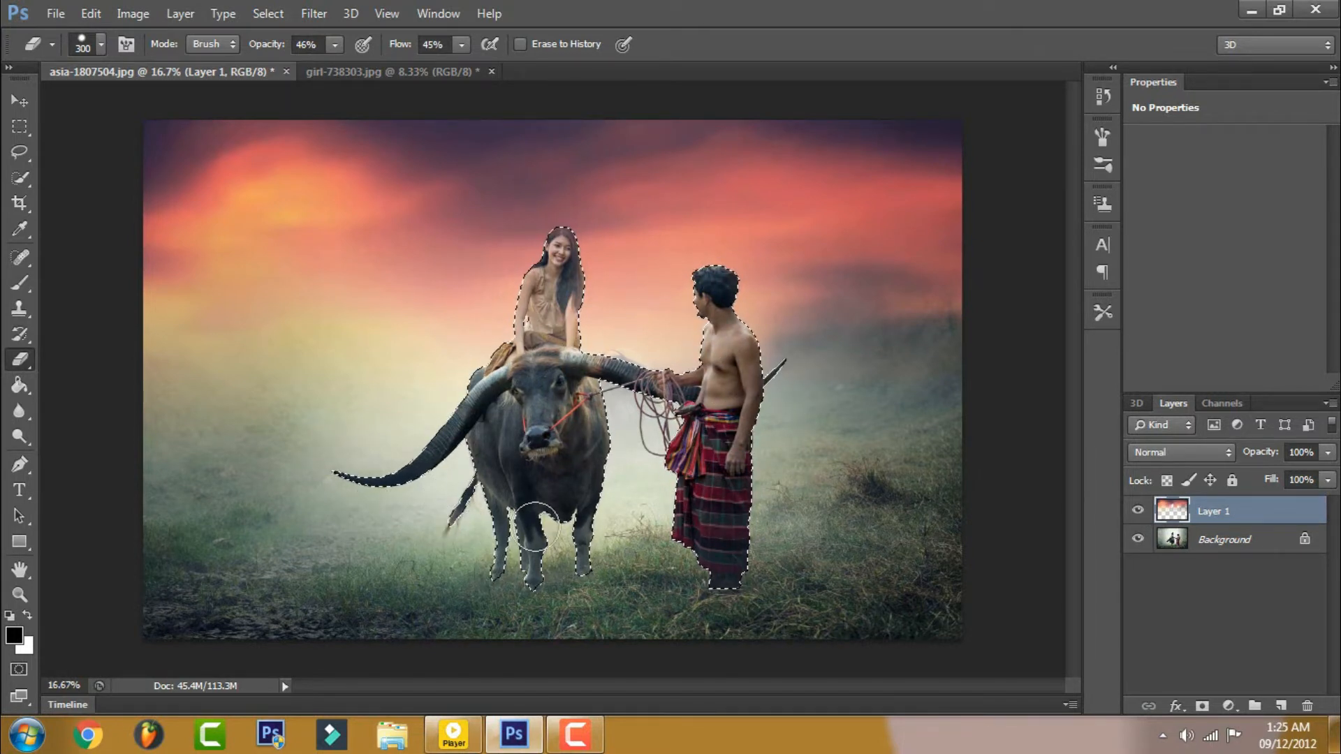
Step: Erase the leftover sky overlay inside the selection on the woman, the buffalo's head and horn, and the man
{"action": "key", "text": "ctrl+plus"}
{"action": "key", "text": "ctrl+plus"}
{"action": "key", "text": "ctrl+plus"}
{"action": "left_click_drag", "start_coordinate": [454, 294], "coordinate": [465, 468]}
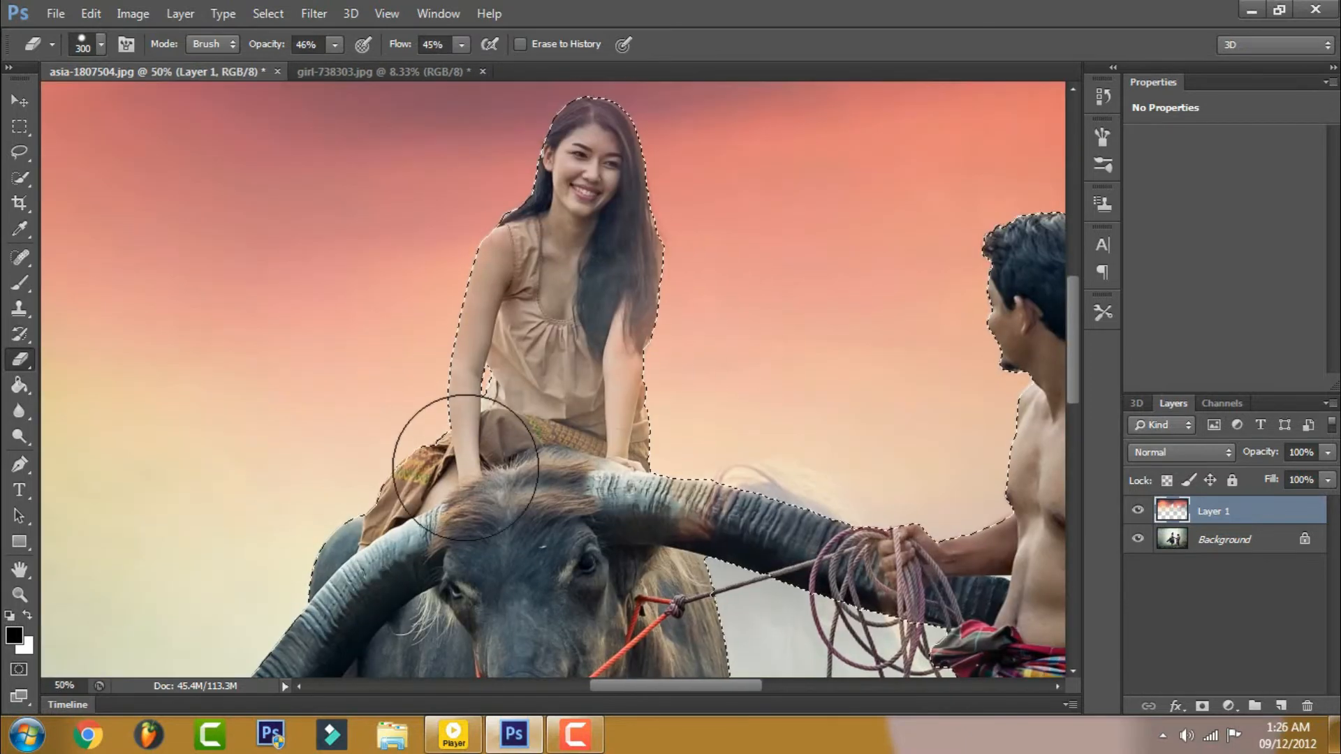
{"action": "mouse_move", "coordinate": [480, 416]}
{"action": "left_mouse_down"}
{"action": "mouse_move", "coordinate": [601, 172]}
{"action": "mouse_move", "coordinate": [540, 241]}
{"action": "mouse_move", "coordinate": [581, 166]}
{"action": "mouse_move", "coordinate": [534, 408]}
{"action": "mouse_move", "coordinate": [583, 168]}
{"action": "mouse_move", "coordinate": [754, 589]}
{"action": "mouse_move", "coordinate": [788, 606]}
{"action": "mouse_move", "coordinate": [874, 580]}
{"action": "left_mouse_up"}
{"action": "left_click_drag", "start_coordinate": [909, 643], "coordinate": [827, 425]}
{"action": "left_click_drag", "start_coordinate": [683, 369], "coordinate": [707, 299]}
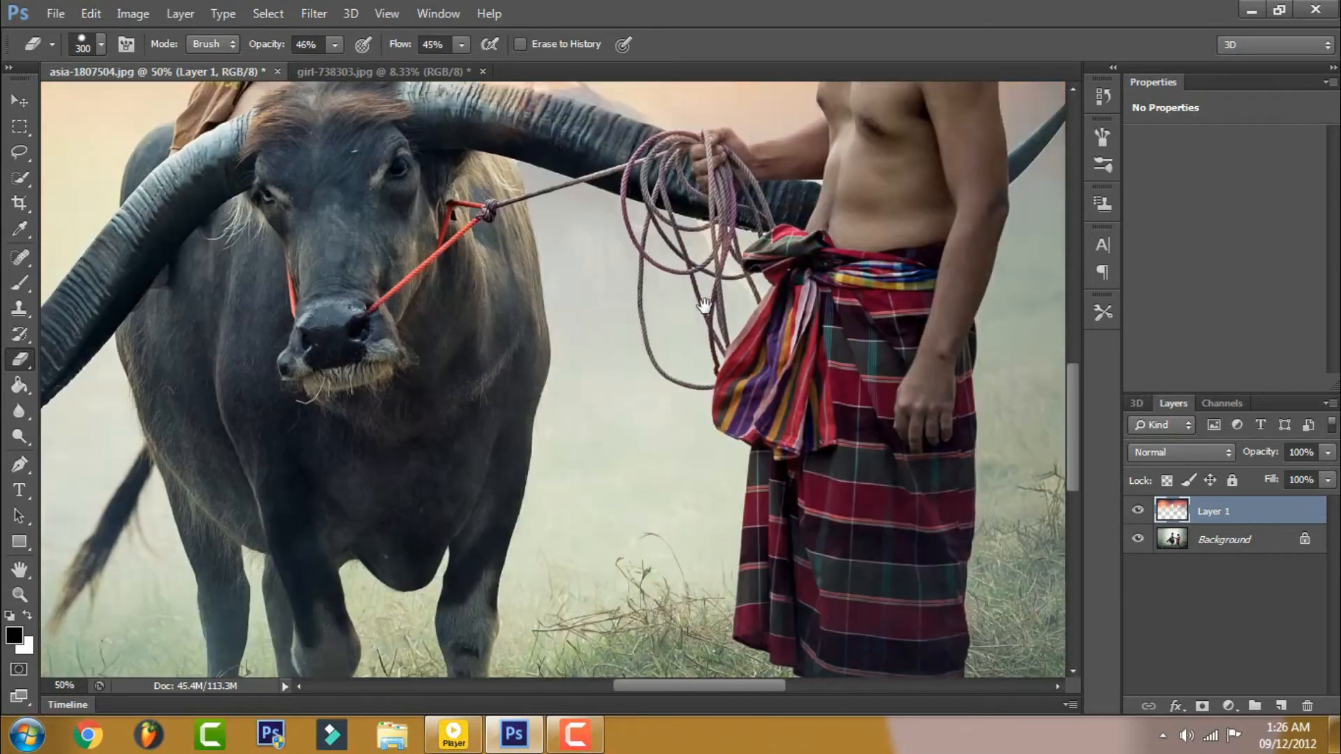
{"action": "left_click_drag", "start_coordinate": [368, 529], "coordinate": [763, 440]}
{"action": "key", "text": "ctrl+minus"}
{"action": "key", "text": "ctrl+minus"}
{"action": "key", "text": "ctrl+minus"}
{"action": "key", "text": "ctrl+minus"}
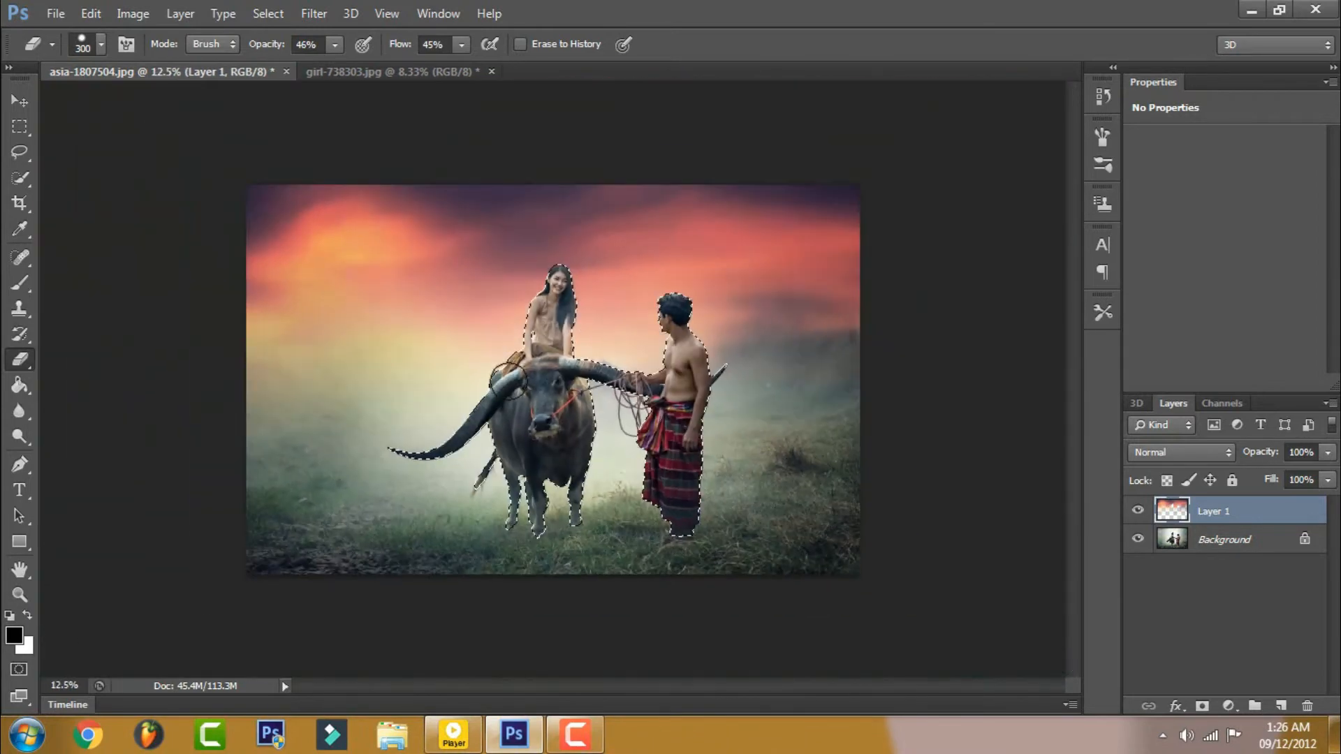
{"action": "key", "text": "ctrl+plus"}
{"action": "key", "text": "ctrl+plus"}
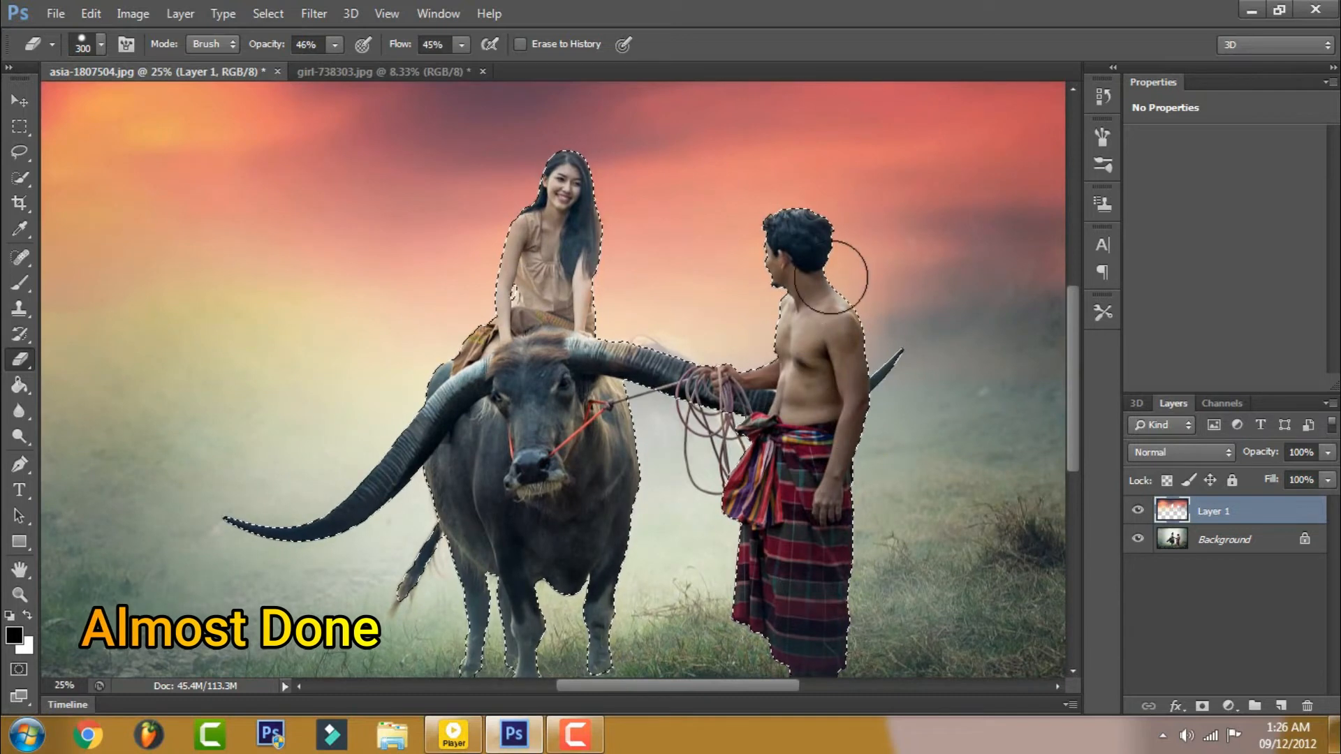
Step: Make the Background layer active and clear the subject selection
{"action": "left_click", "coordinate": [1244, 541]}
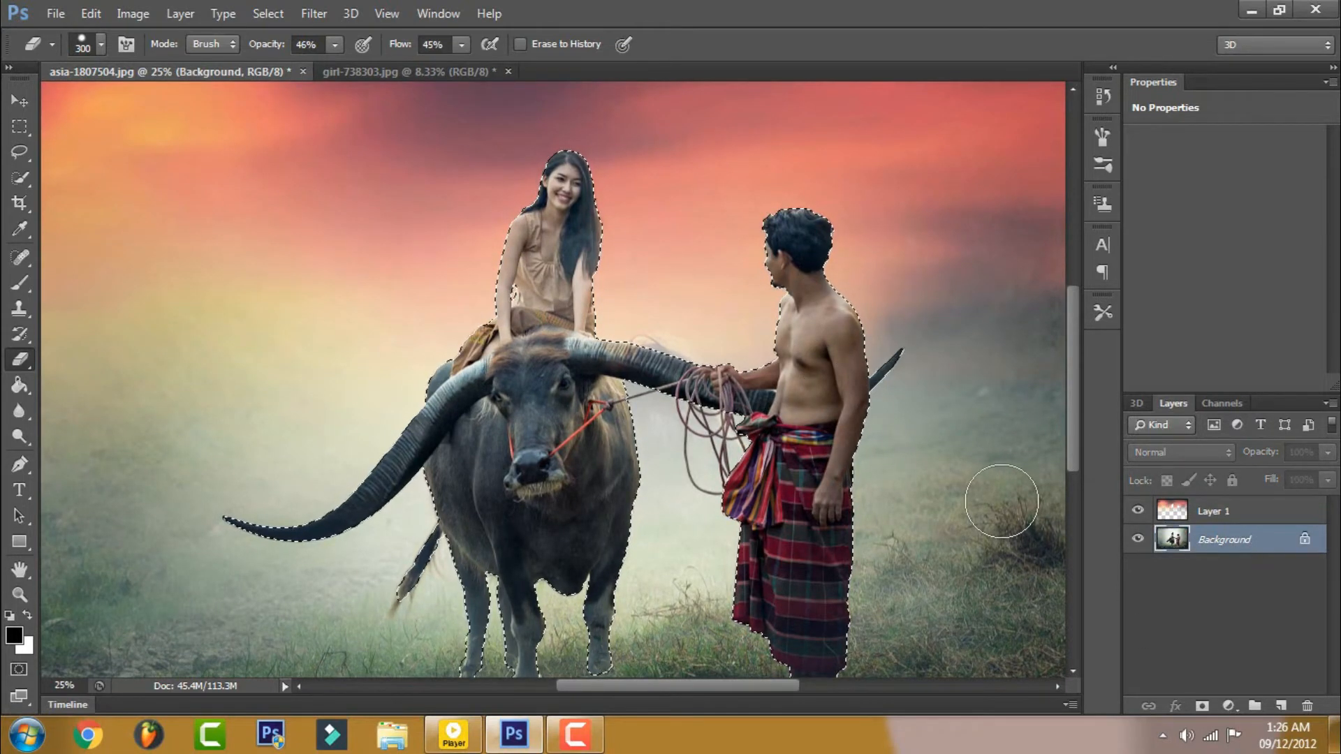
{"action": "key", "text": "ctrl+d"}
{"action": "key", "text": "ctrl+minus"}
{"action": "key", "text": "ctrl+z"}
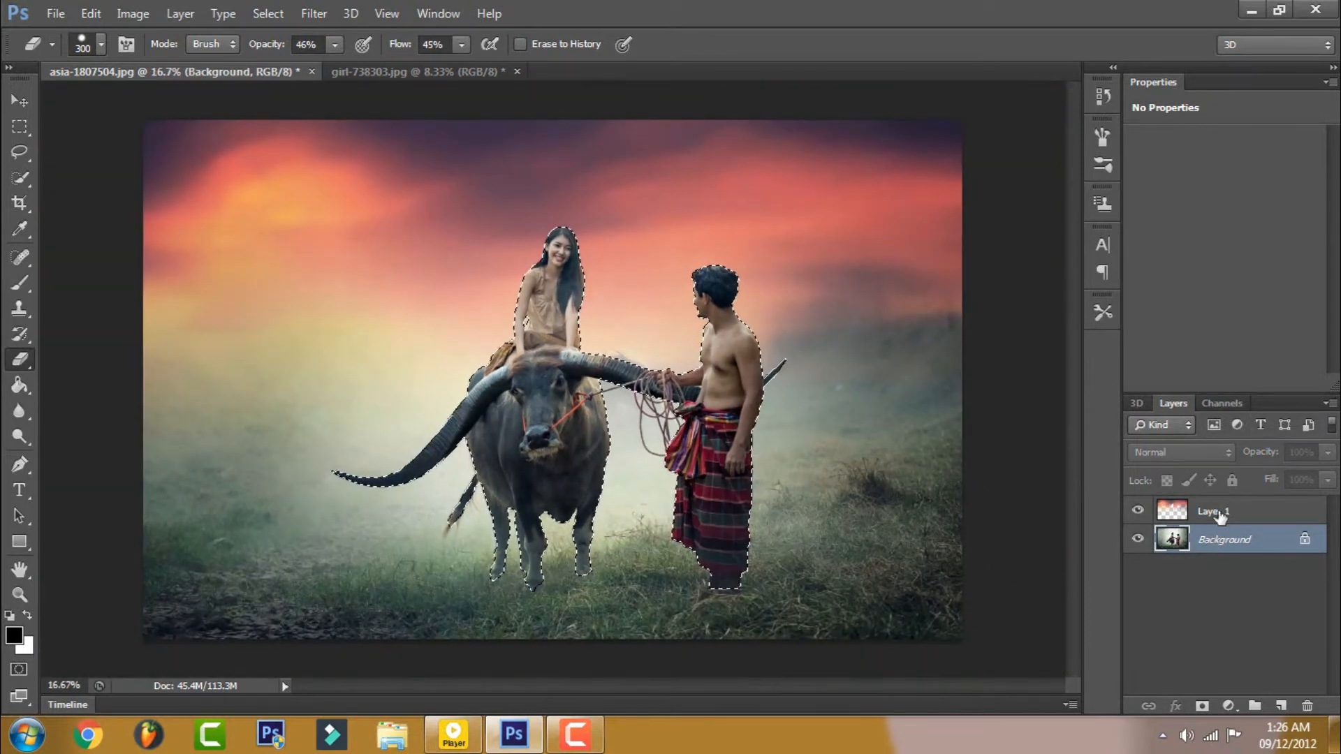
{"action": "key", "text": "ctrl+d"}
Step: Add a Vibrance adjustment above the Background layer with Vibrance +100 and Saturation +100
{"action": "left_click", "coordinate": [1229, 706]}
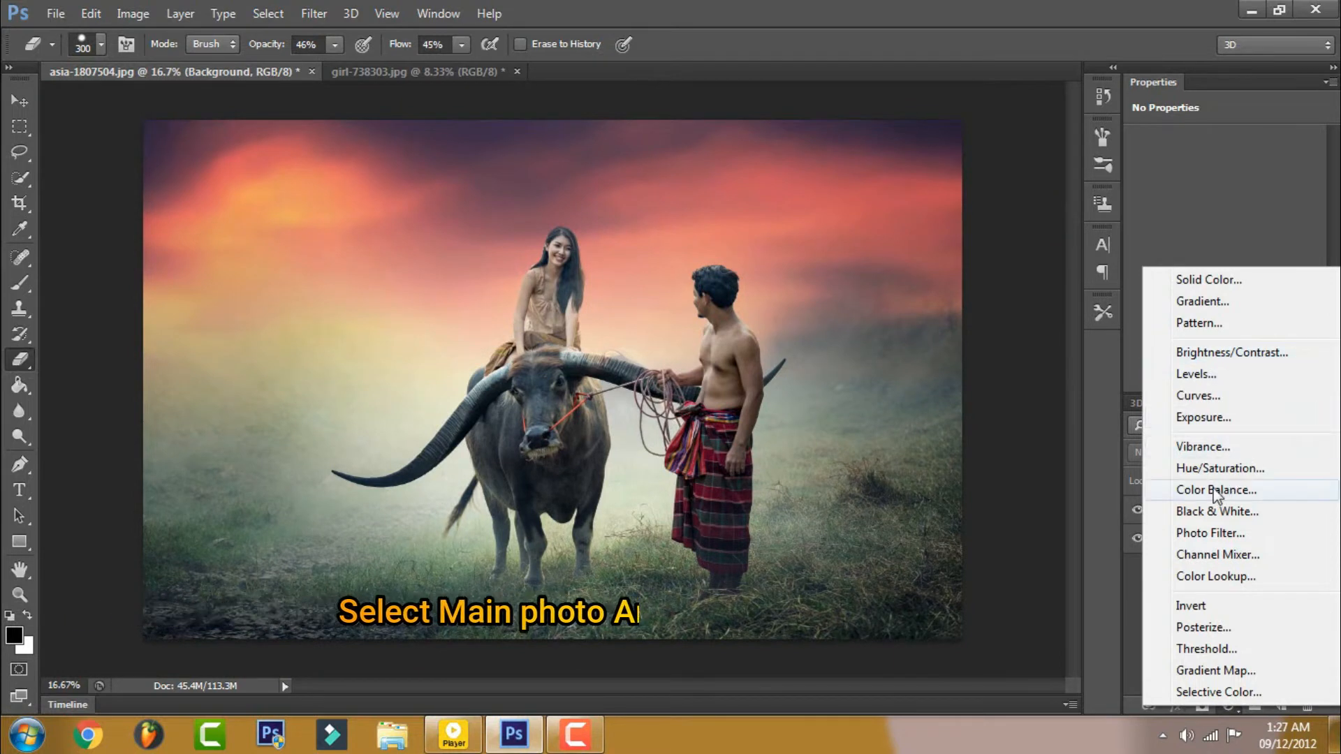
{"action": "left_click", "coordinate": [1221, 452]}
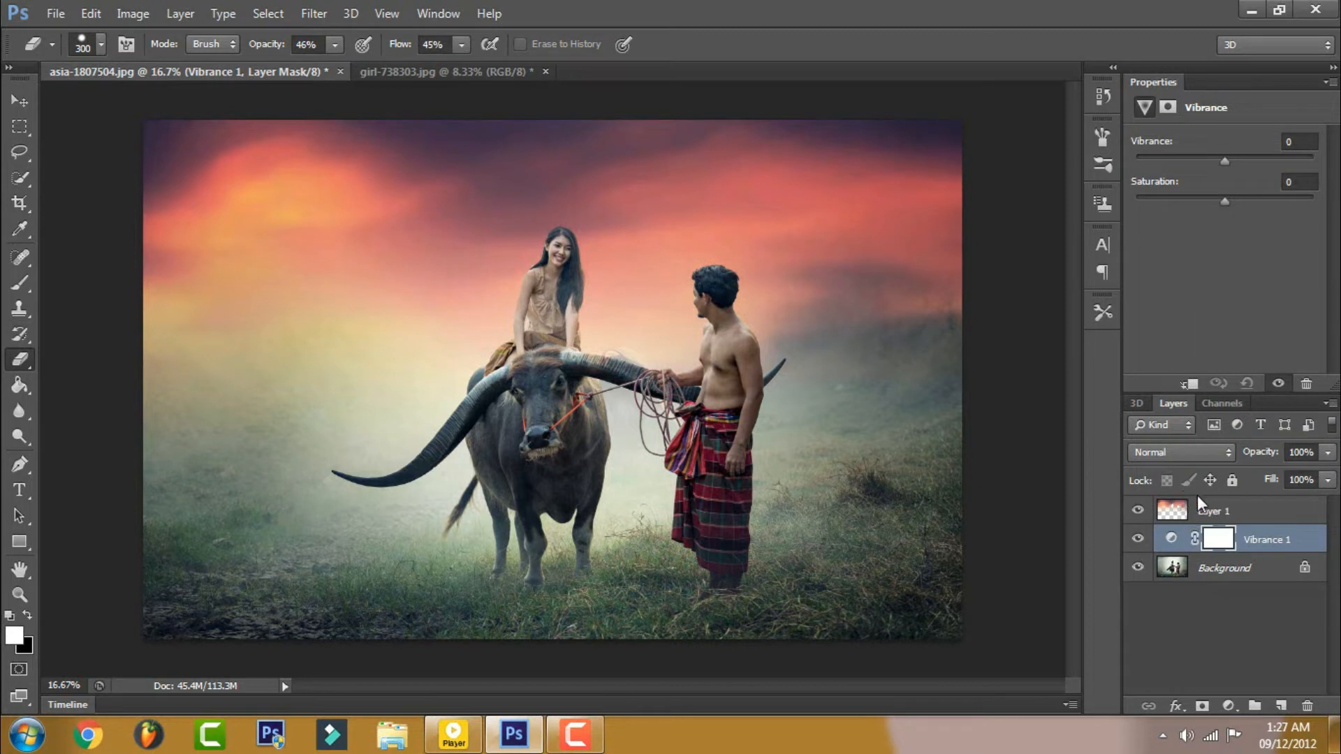
{"action": "left_click_drag", "start_coordinate": [1226, 162], "coordinate": [1308, 162]}
{"action": "left_click_drag", "start_coordinate": [1239, 204], "coordinate": [1319, 203]}
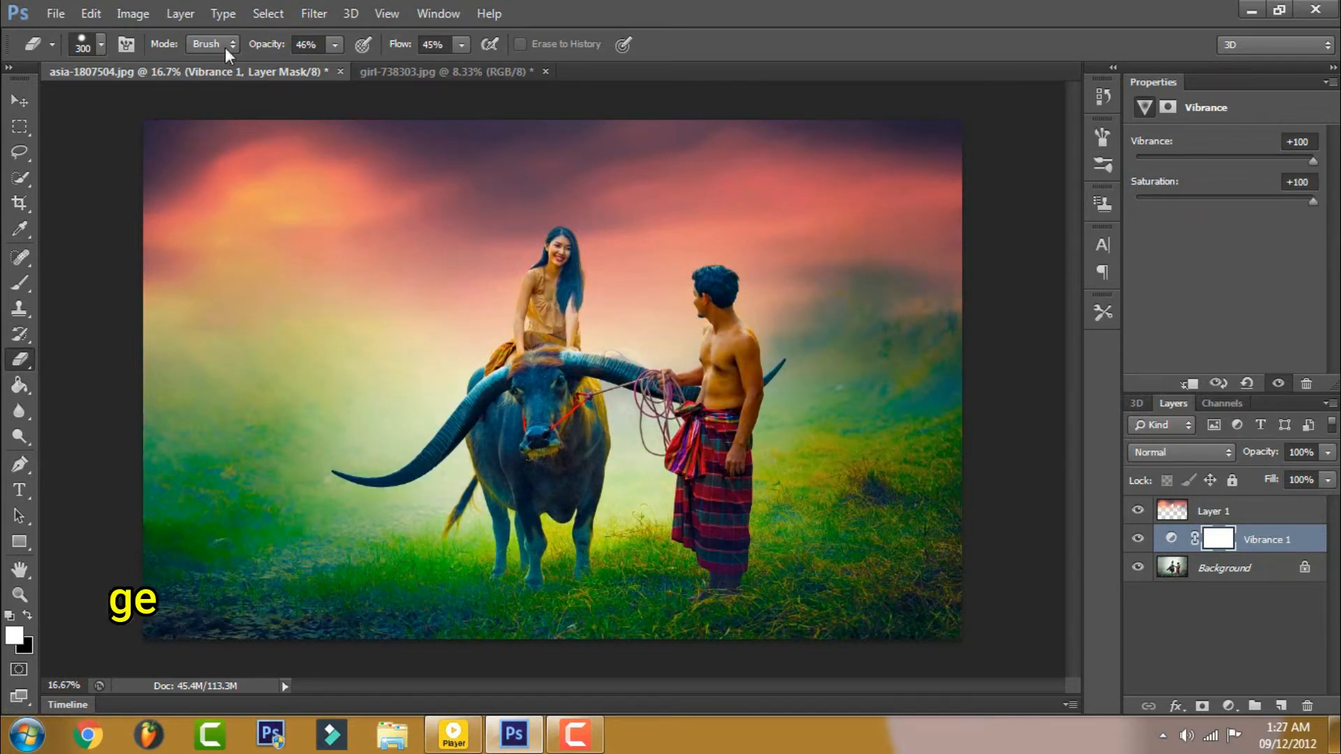
Step: Apply the merged image to the Vibrance adjustment's mask using Apply Image with Multiply blending
{"action": "left_click", "coordinate": [134, 17]}
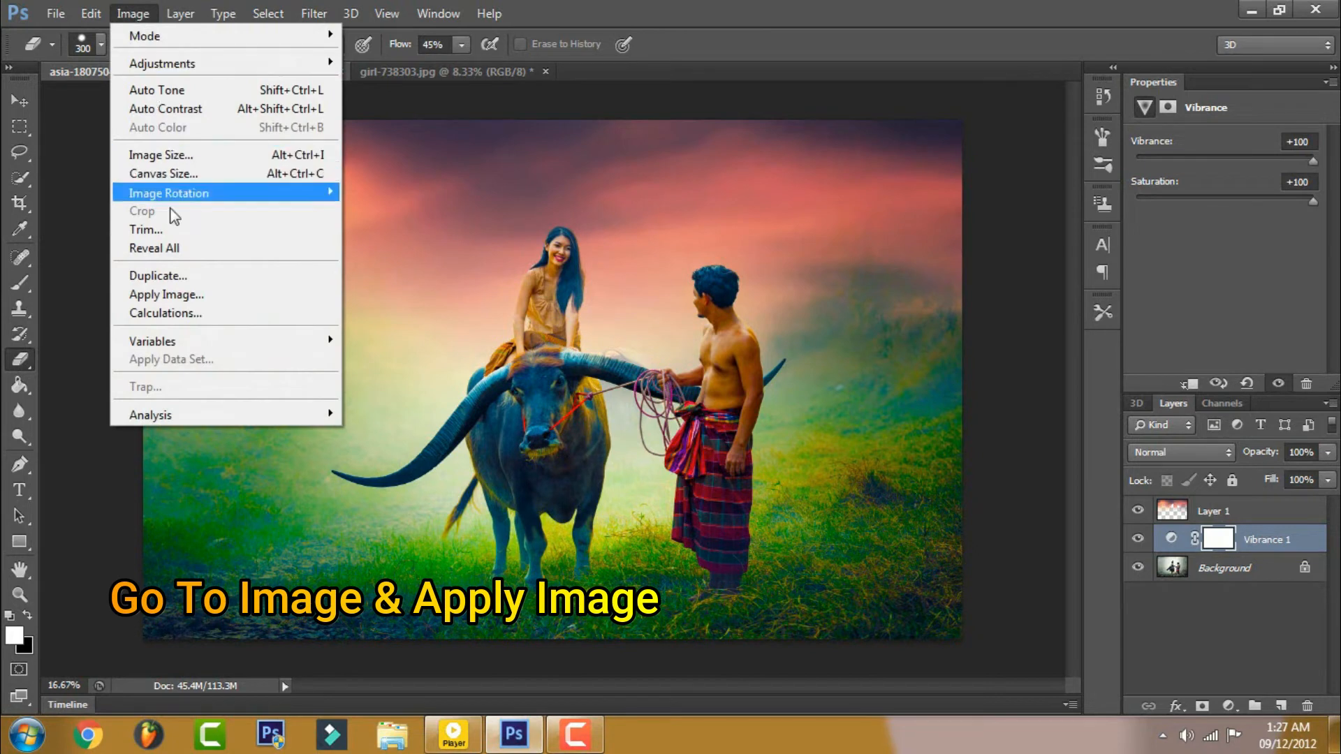
{"action": "left_click", "coordinate": [179, 295]}
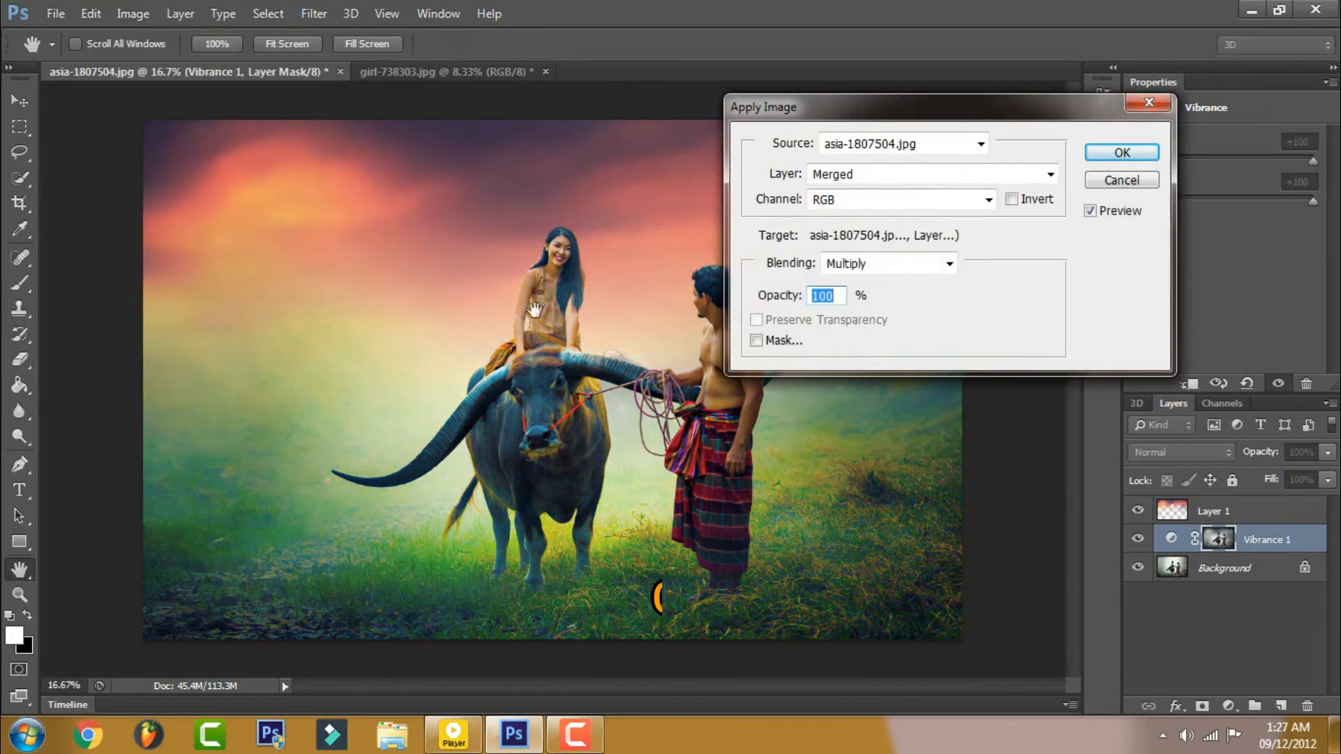
{"action": "left_click", "coordinate": [865, 266]}
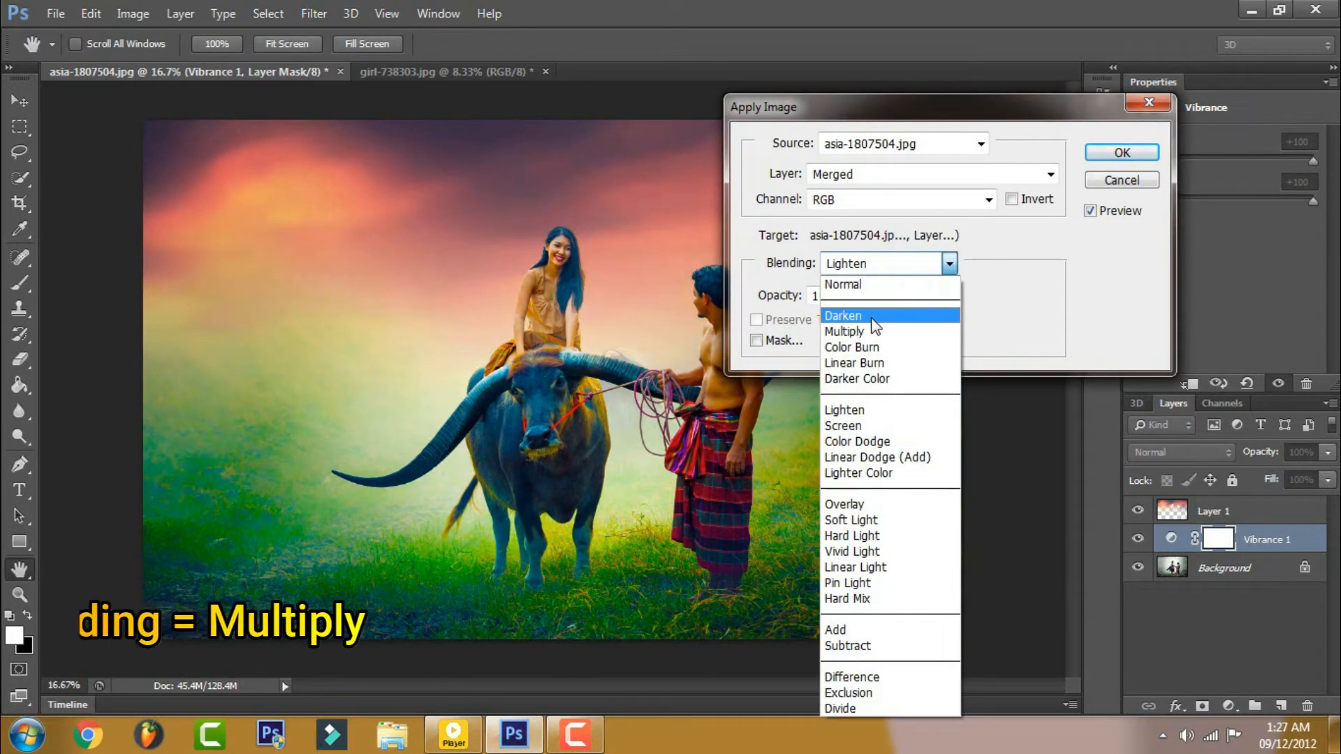
{"action": "left_click", "coordinate": [872, 330]}
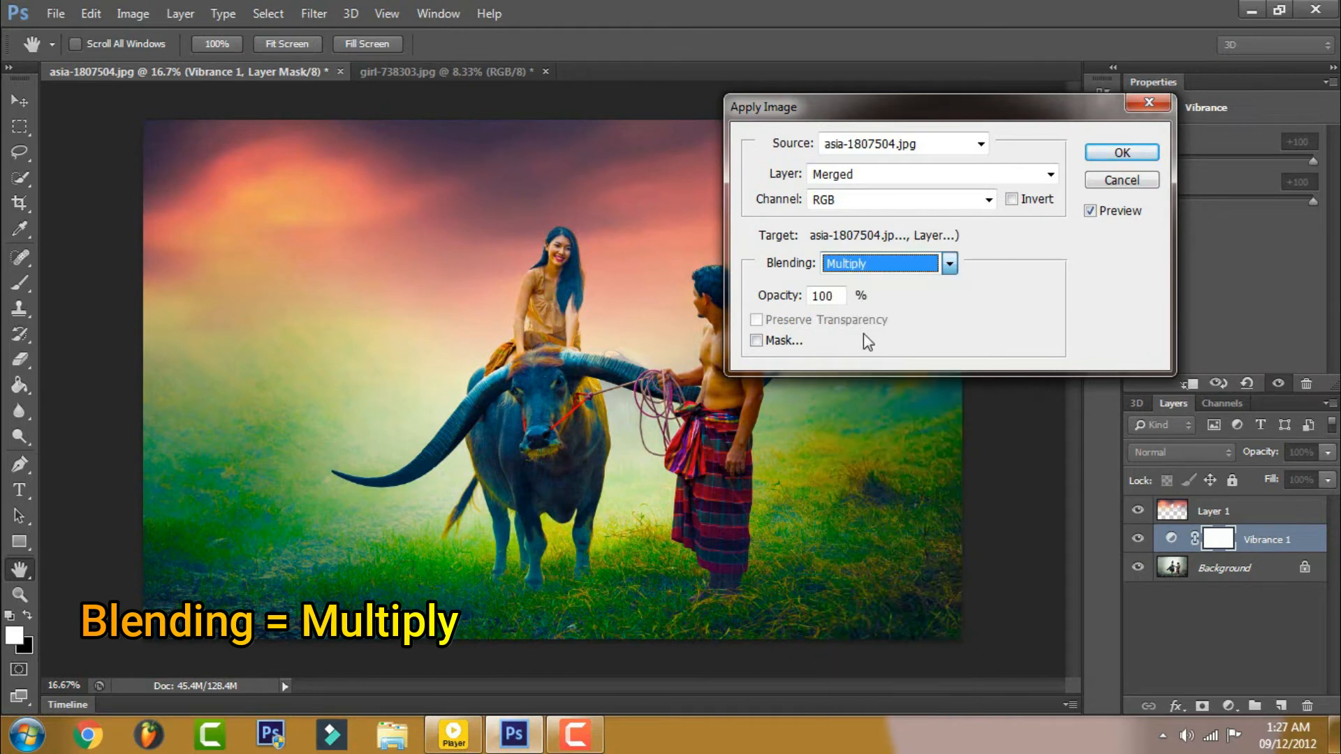
{"action": "left_click", "coordinate": [1122, 153]}
{"action": "key", "text": "e"}
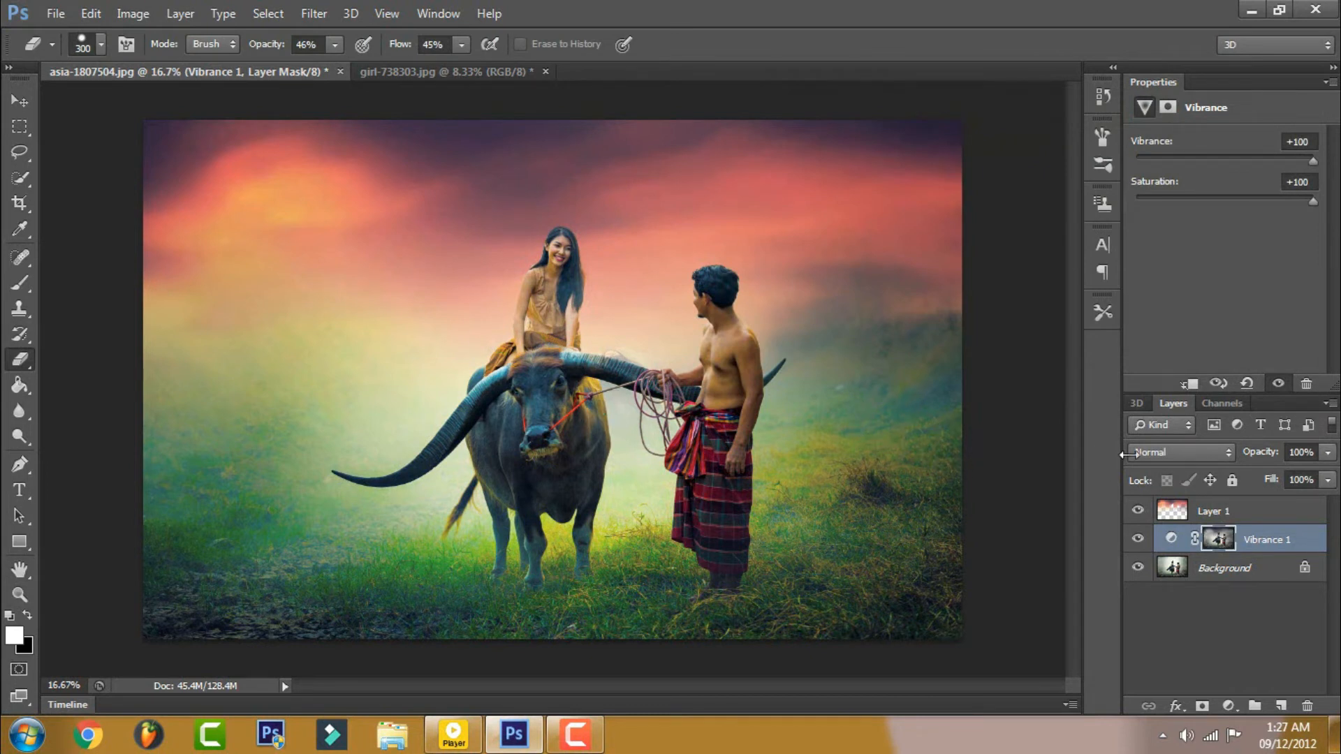
Step: Tone down the Vibrance adjustment to Saturation +68 and Vibrance +90
{"action": "left_click", "coordinate": [1263, 541]}
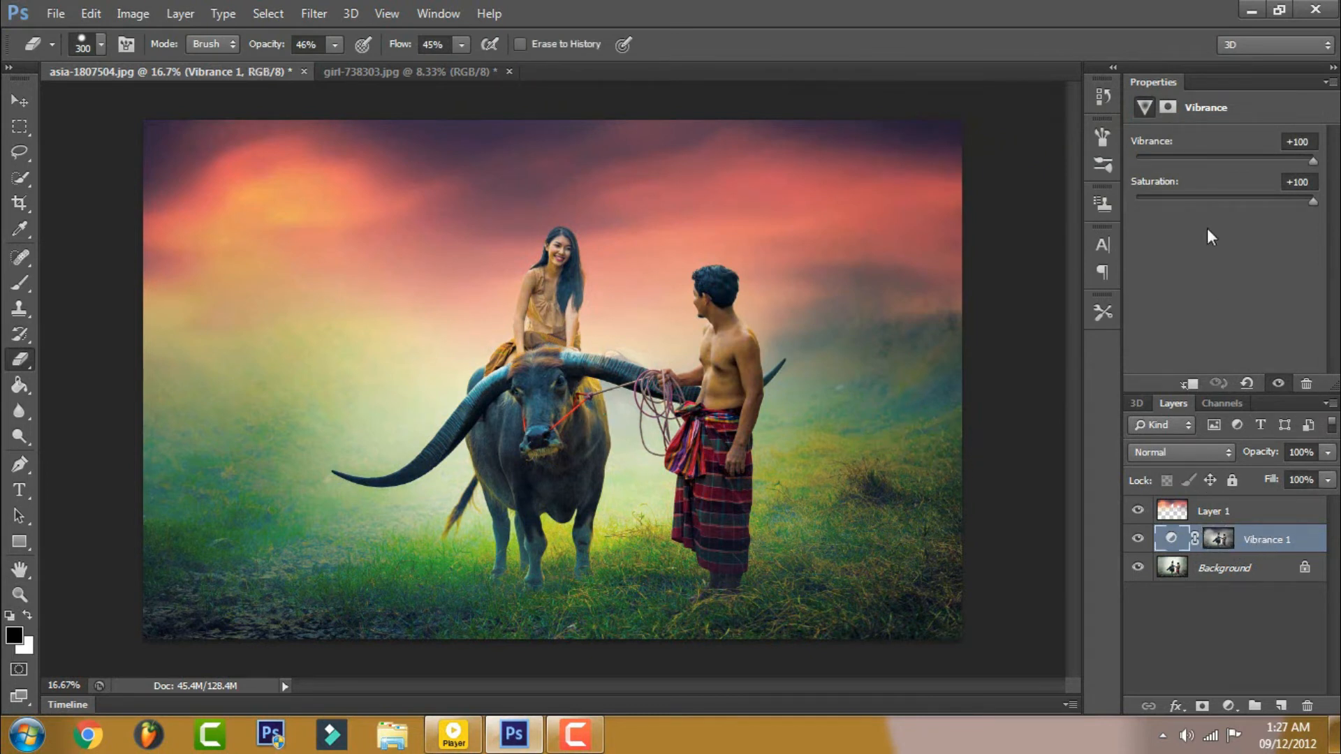
{"action": "mouse_move", "coordinate": [1268, 202]}
{"action": "left_mouse_down"}
{"action": "mouse_move", "coordinate": [1327, 223]}
{"action": "mouse_move", "coordinate": [1285, 203]}
{"action": "left_mouse_up"}
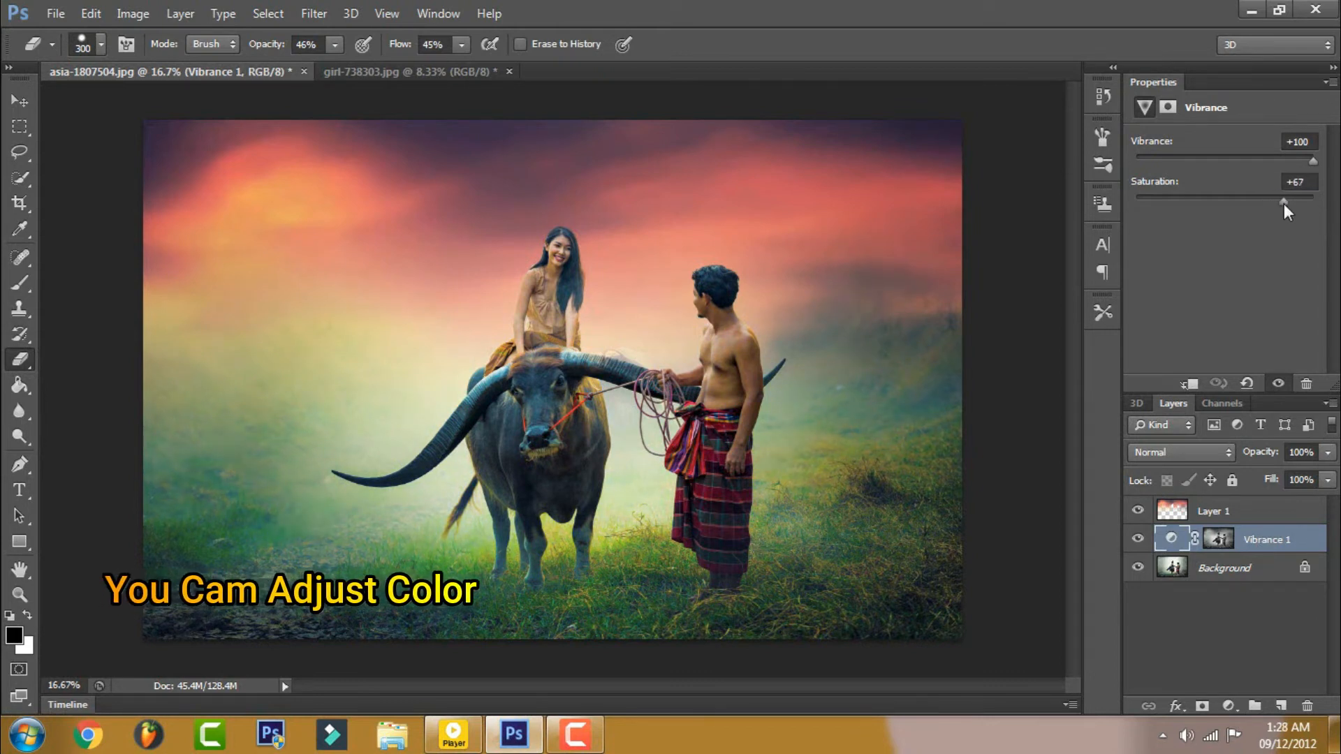
{"action": "left_click_drag", "start_coordinate": [1310, 156], "coordinate": [1305, 158]}
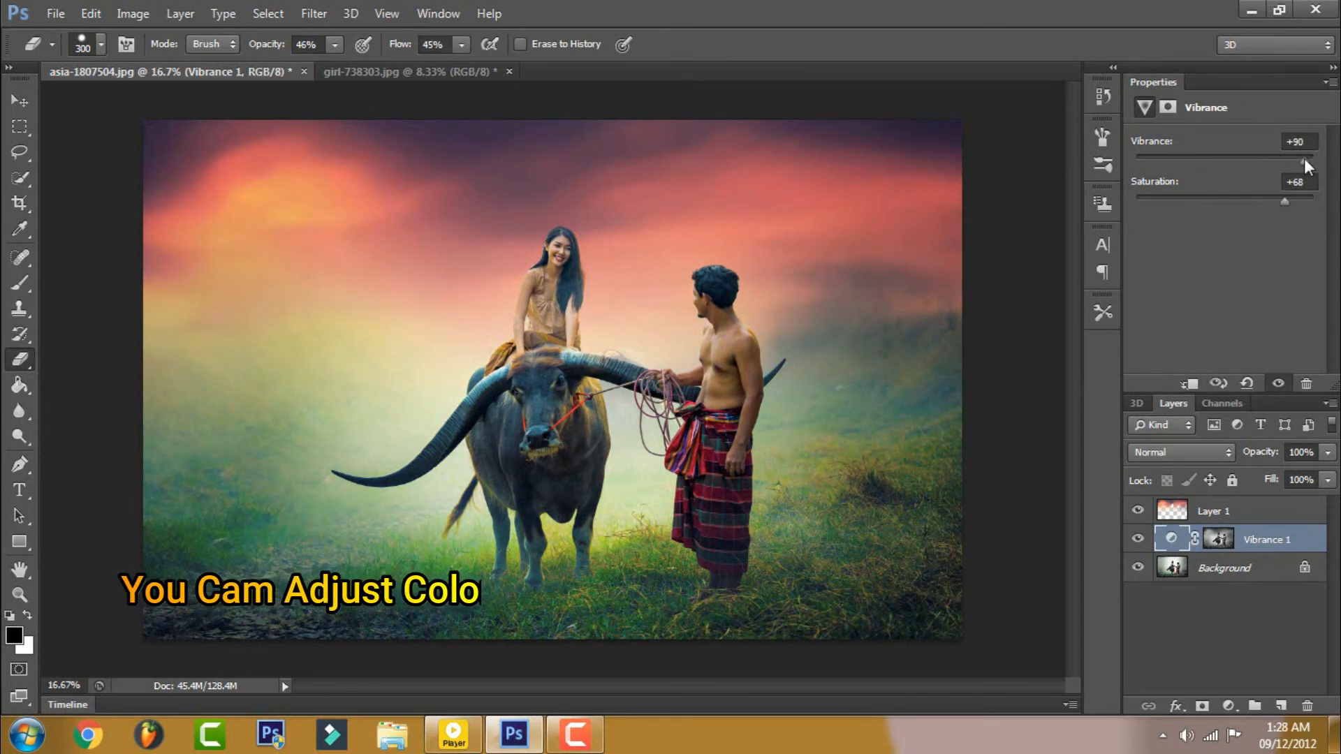
Step: Add a Levels adjustment directly above the Background layer with the black input level at 6 and the white at 255
{"action": "left_click", "coordinate": [1230, 568]}
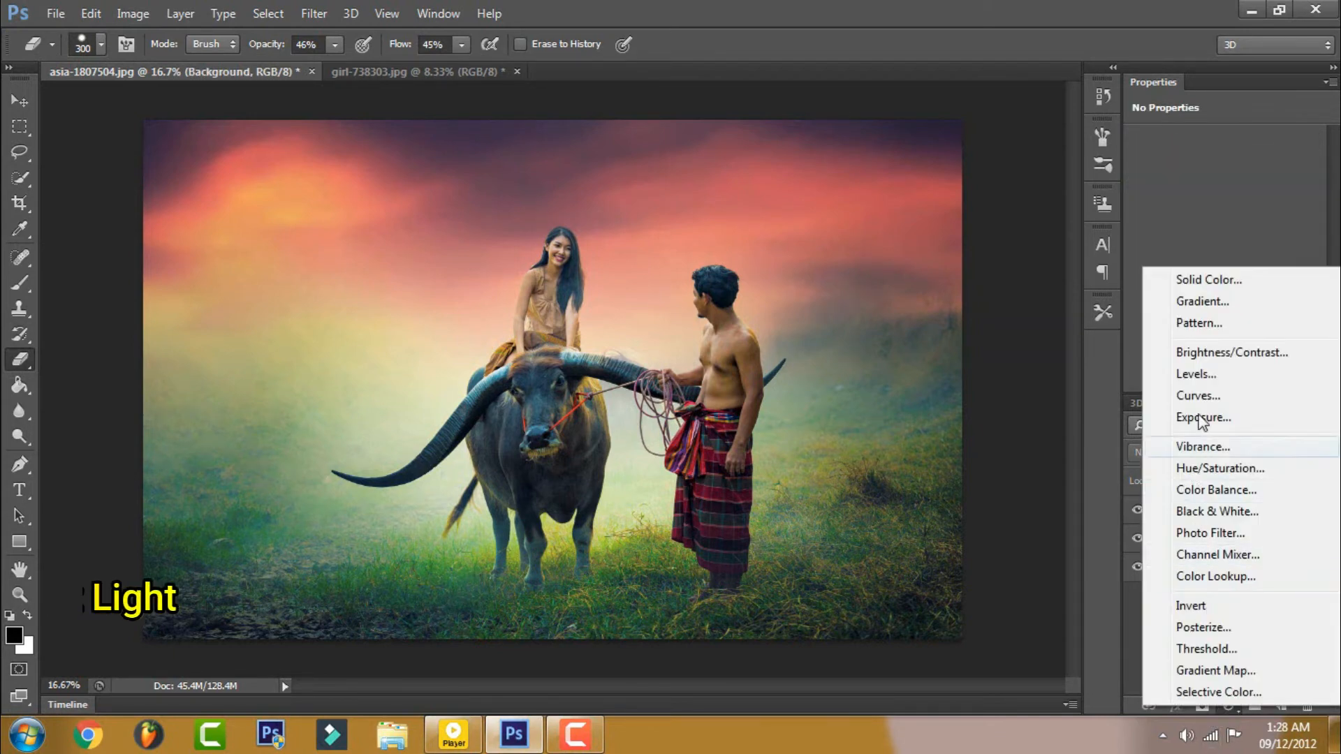
{"action": "left_click", "coordinate": [1196, 375]}
{"action": "mouse_move", "coordinate": [1159, 284]}
{"action": "left_mouse_down"}
{"action": "mouse_move", "coordinate": [1177, 285]}
{"action": "mouse_move", "coordinate": [1141, 287]}
{"action": "mouse_move", "coordinate": [1164, 284]}
{"action": "left_mouse_up"}
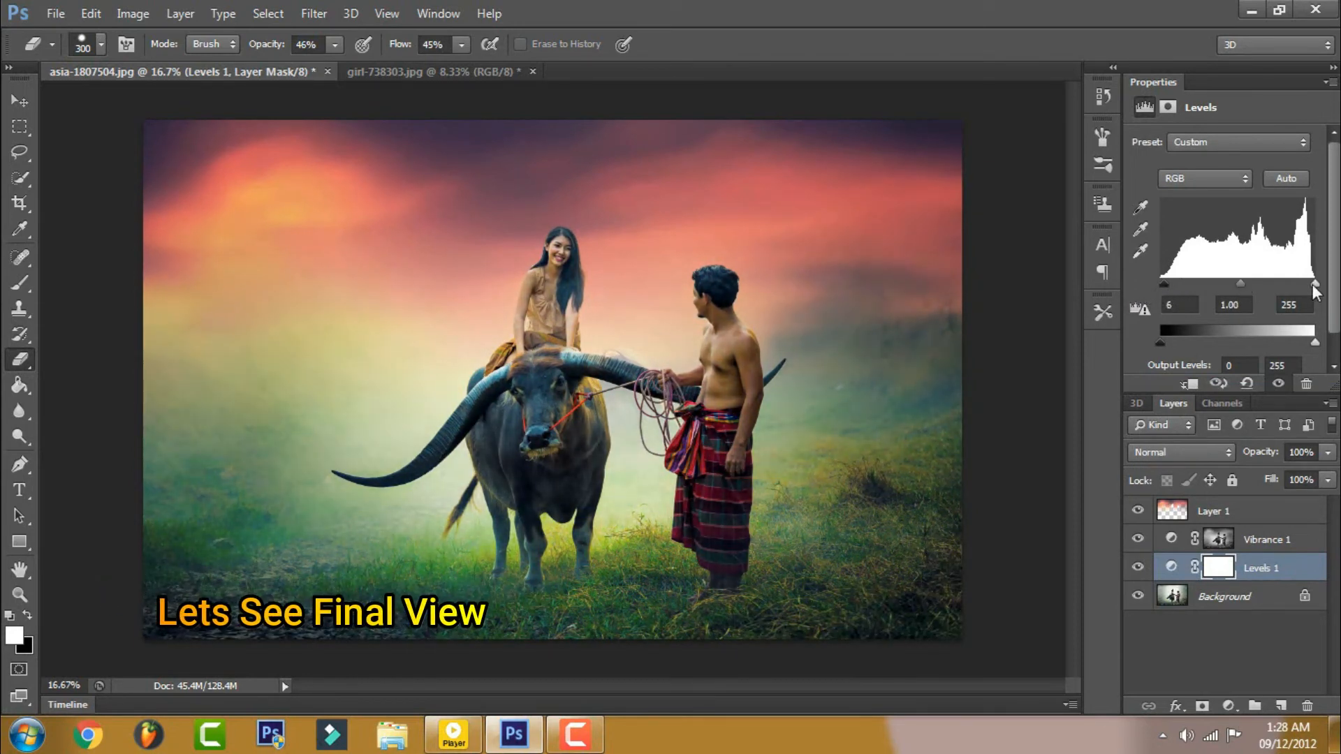
{"action": "mouse_move", "coordinate": [1315, 285]}
{"action": "left_mouse_down"}
{"action": "mouse_move", "coordinate": [1293, 284]}
{"action": "mouse_move", "coordinate": [1330, 286]}
{"action": "left_mouse_up"}
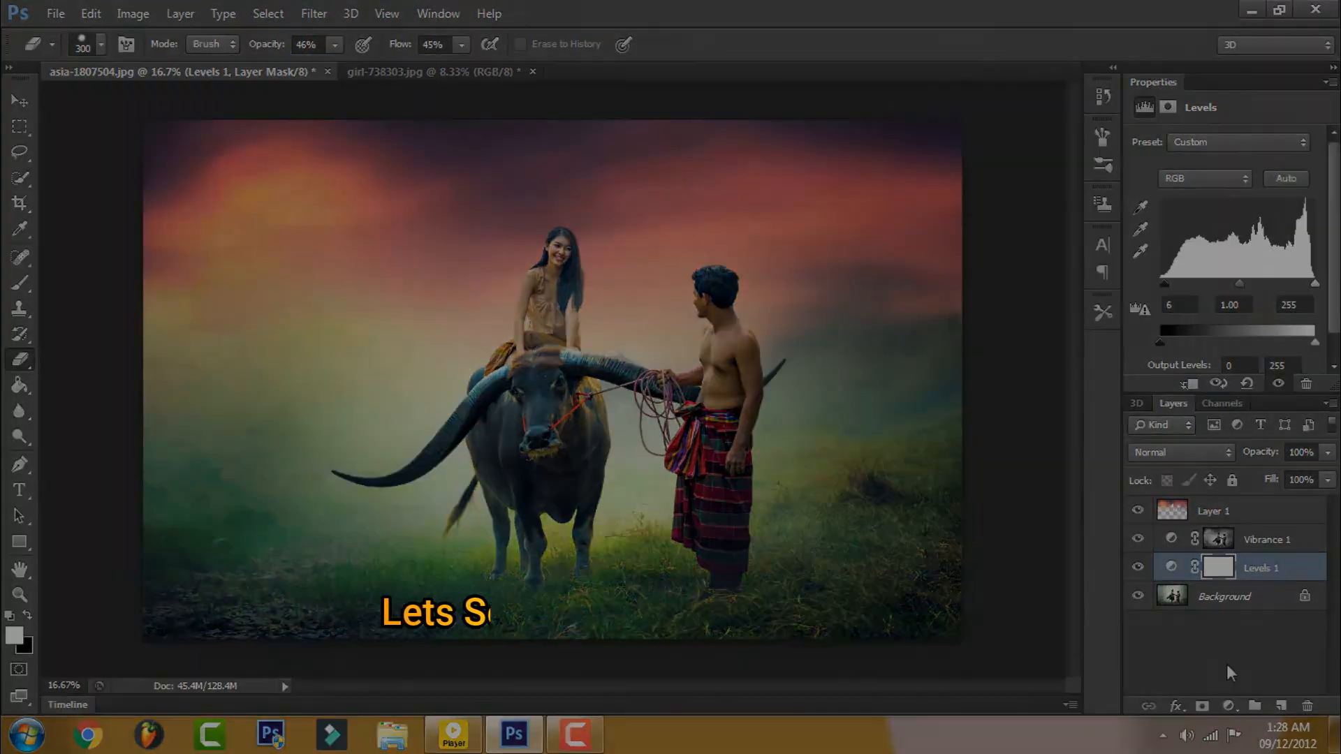